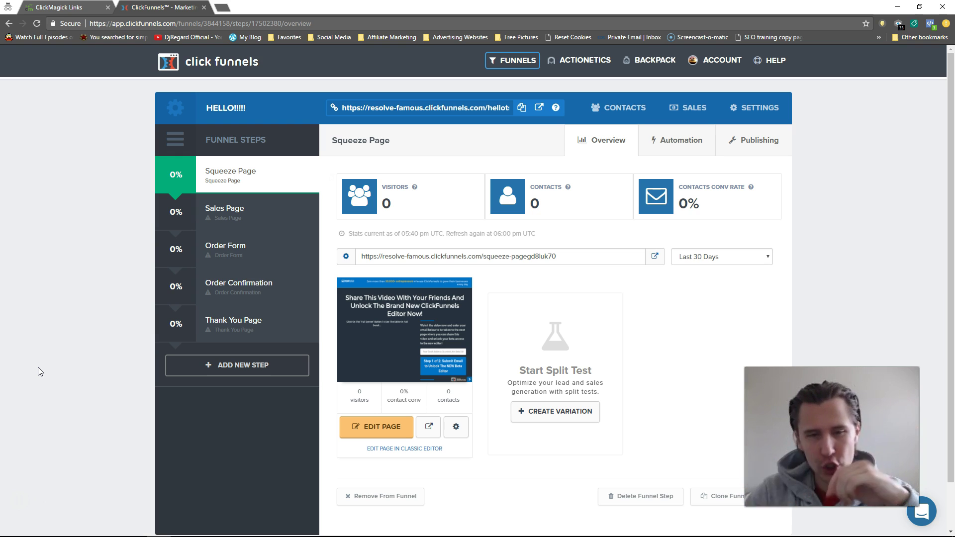
Launch the page editor for the funnel's Squeeze Page
left_click(381, 427)
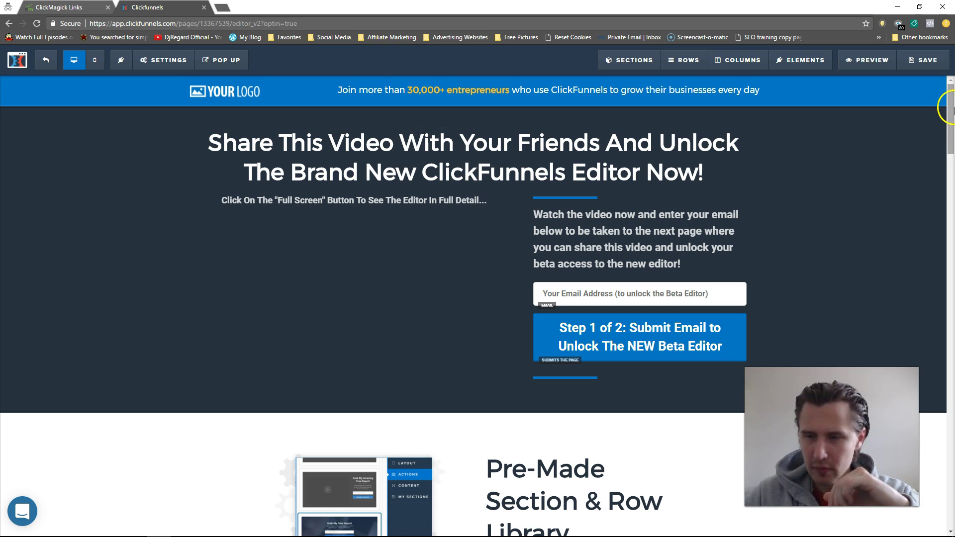
Add a Headline element and move it above the main headline
mouse_move(949, 110)
left_mouse_down()
mouse_move(950, 122)
mouse_move(950, 100)
left_mouse_up()
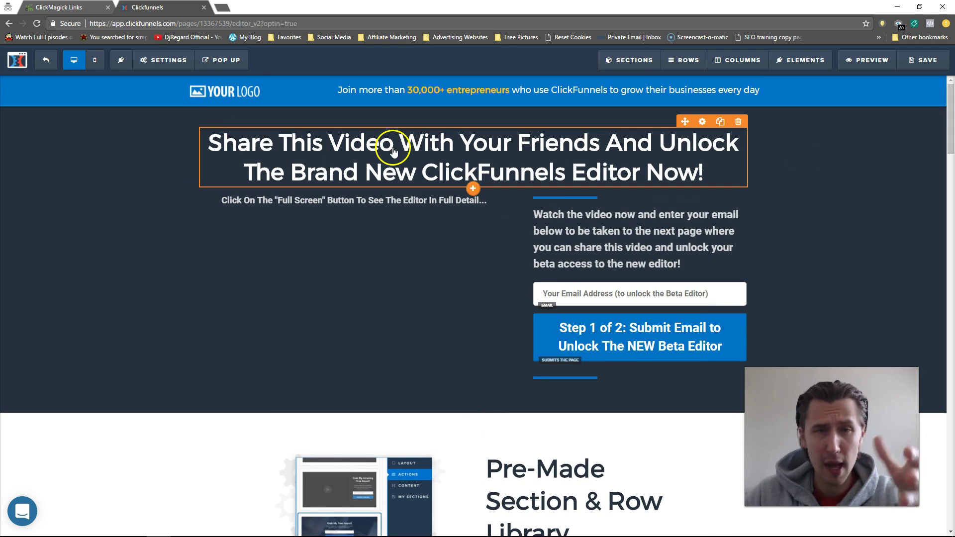
left_click(472, 188)
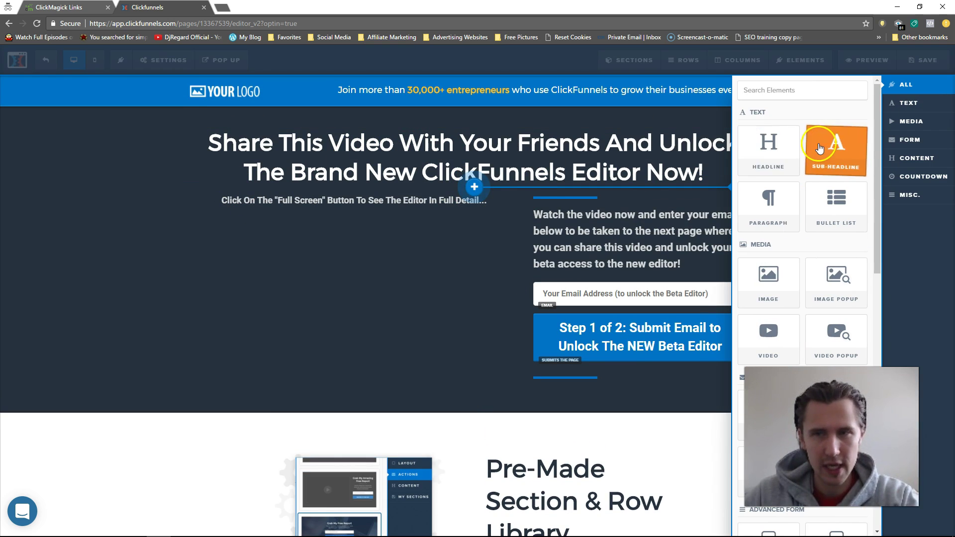
left_click(778, 164)
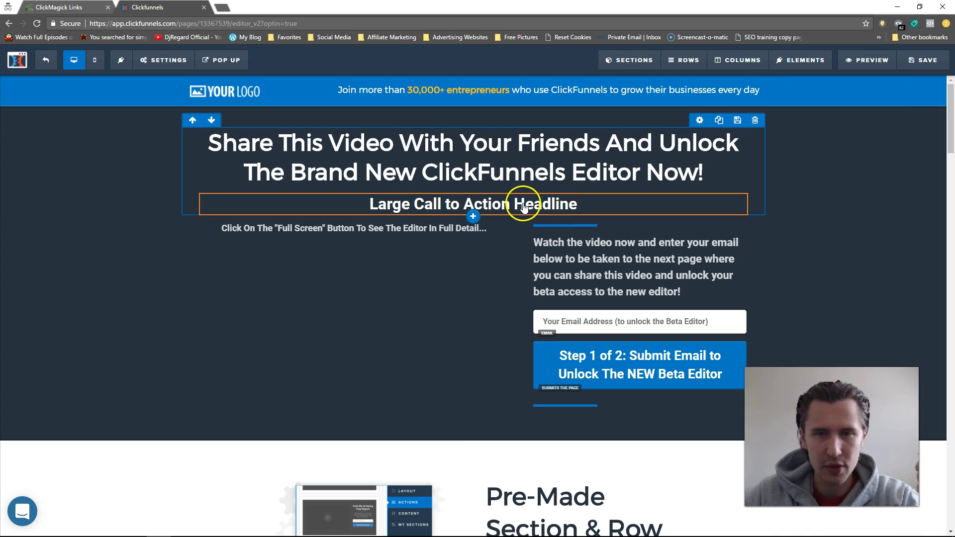
left_click_drag(511, 141, 465, 129)
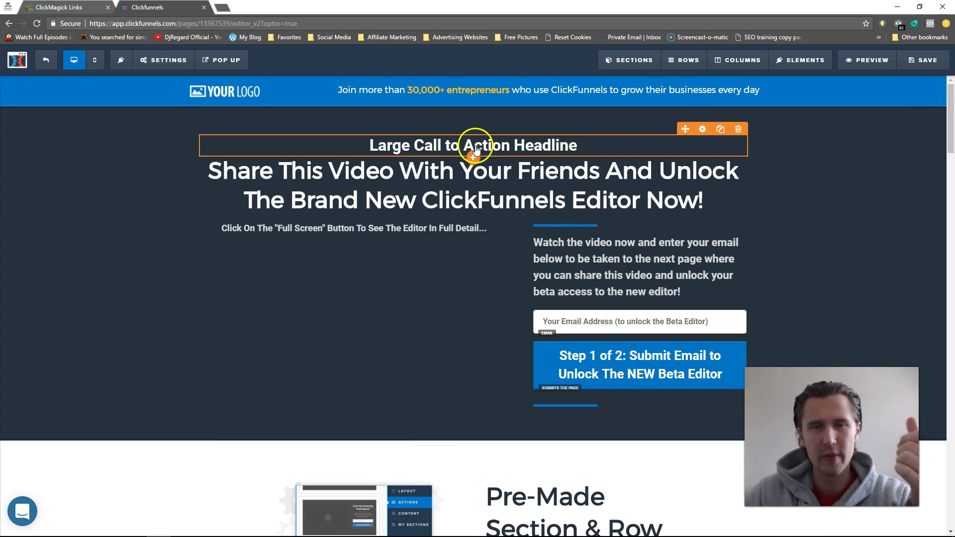
Replace its placeholder with 'Privacy Policy - Terms of Use - Disclaimer'
triple_click(494, 140)
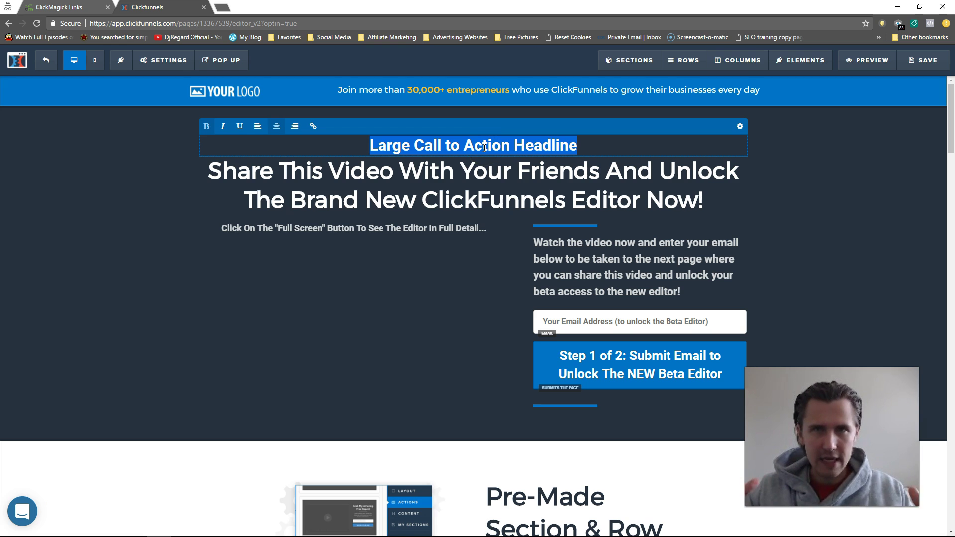
type("Pricey")
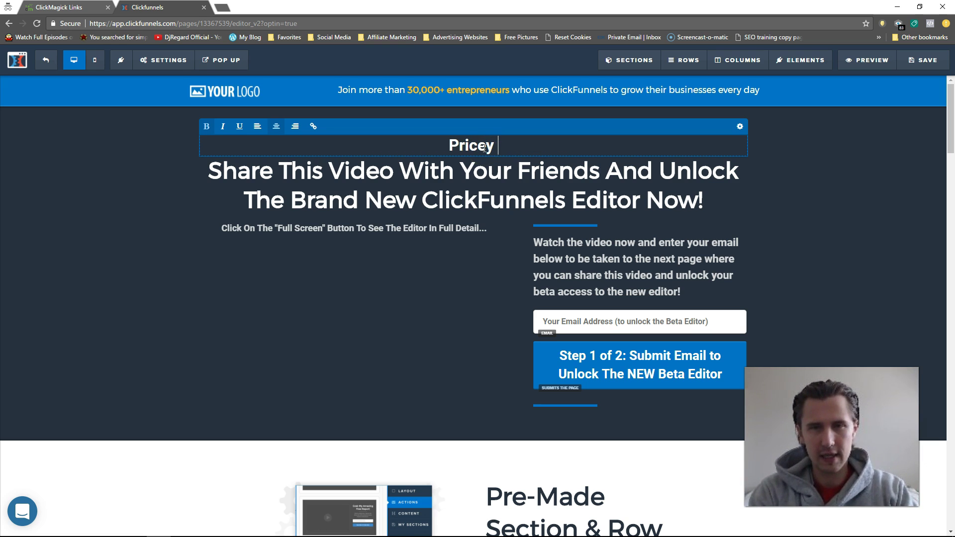
key("BackSpace")
key("BackSpace")
key("BackSpace")
type("vac")
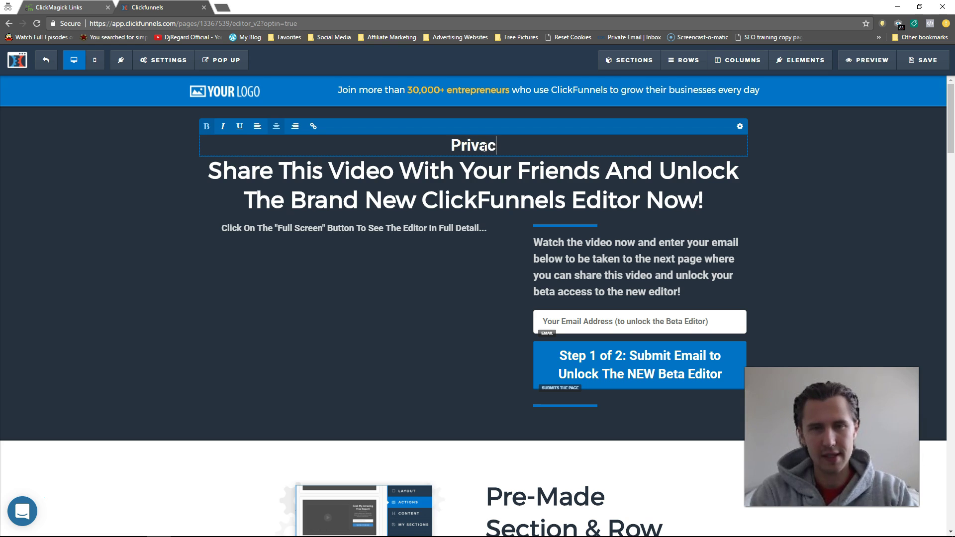
type("y Policy - ")
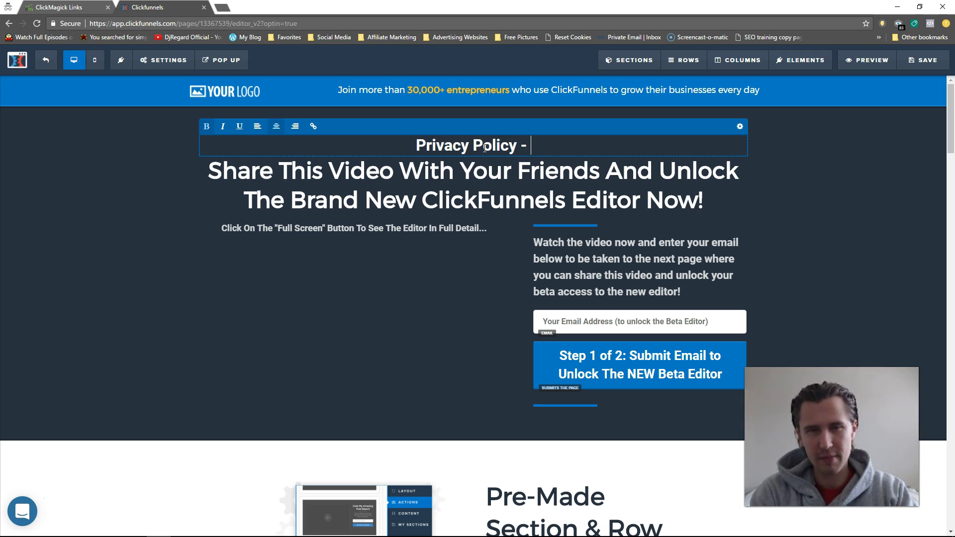
type("Terms of U")
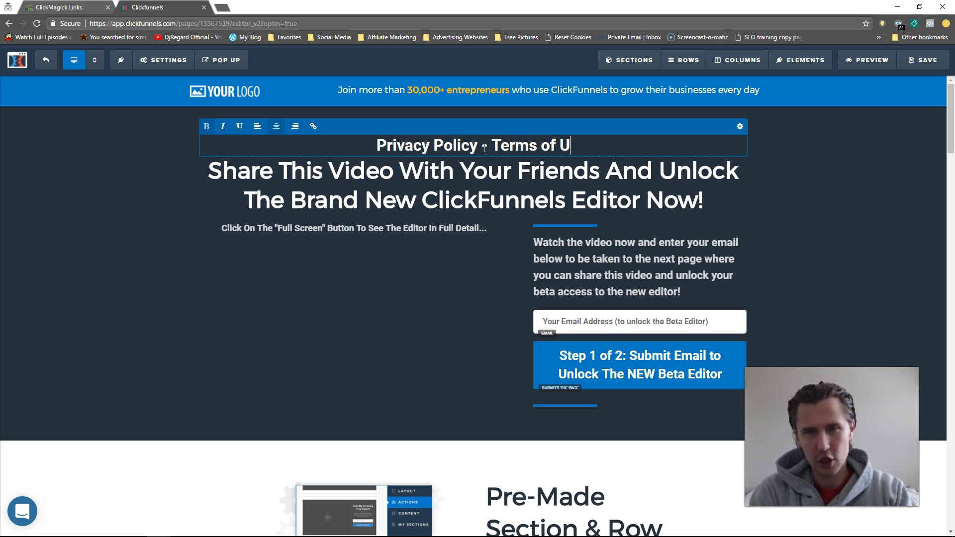
type("se - ")
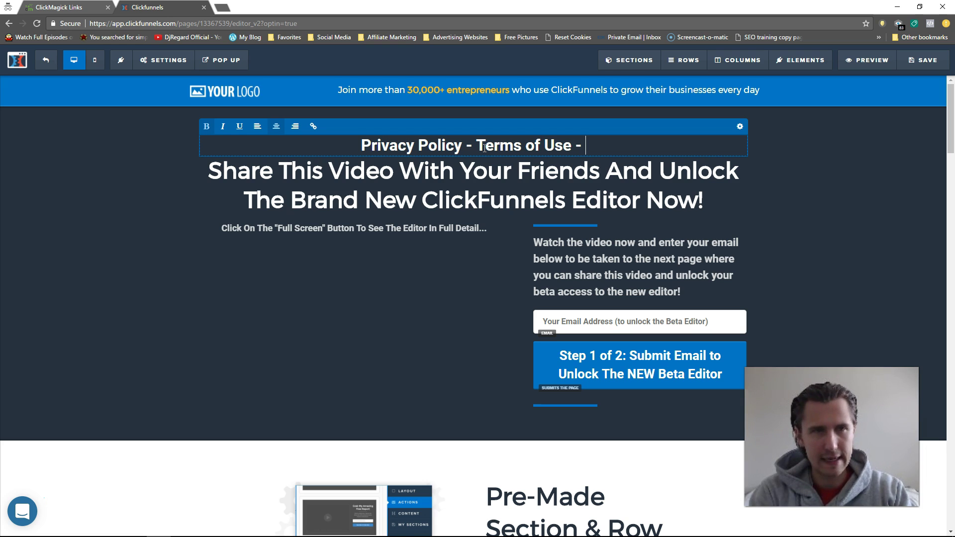
type("Disclaimer")
left_click(473, 150)
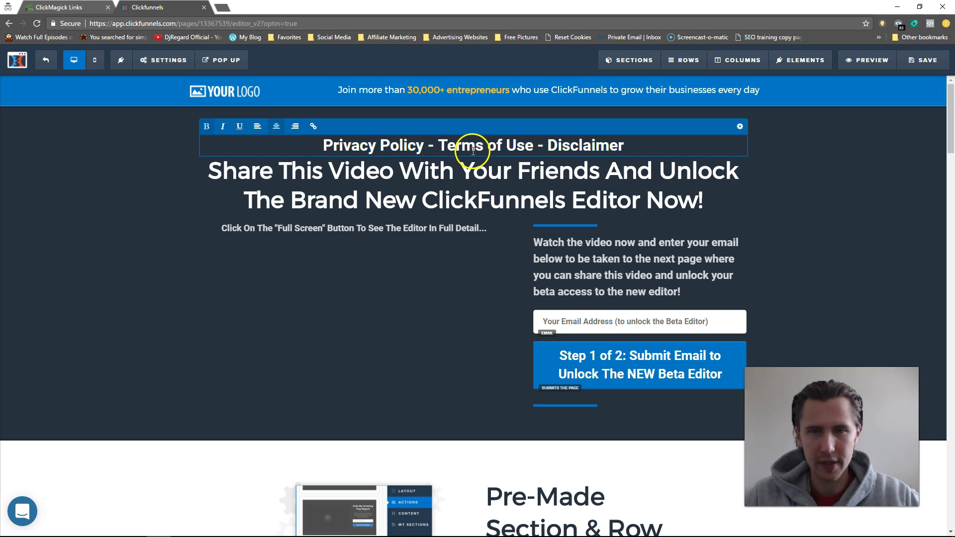
triple_click(472, 150)
left_click(575, 155)
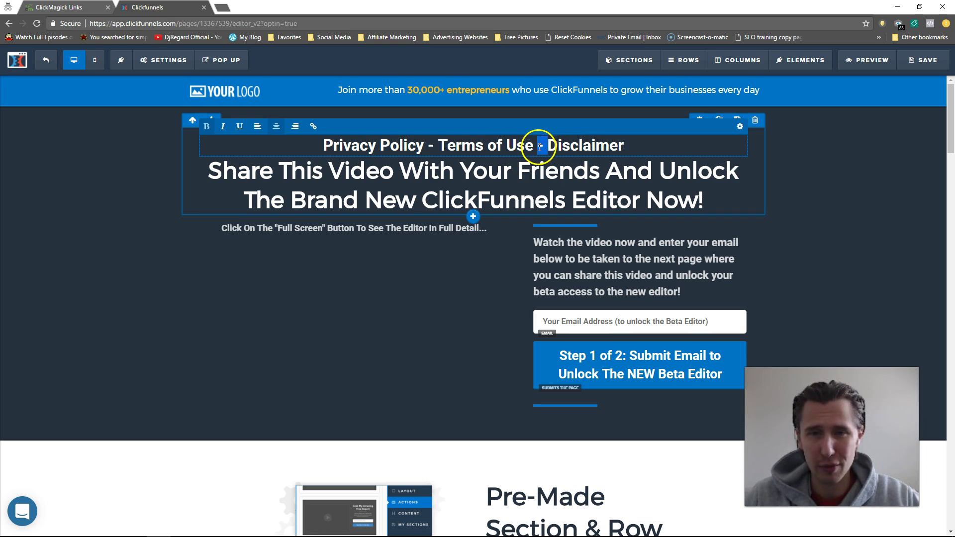
left_click(533, 146)
double_click(430, 145)
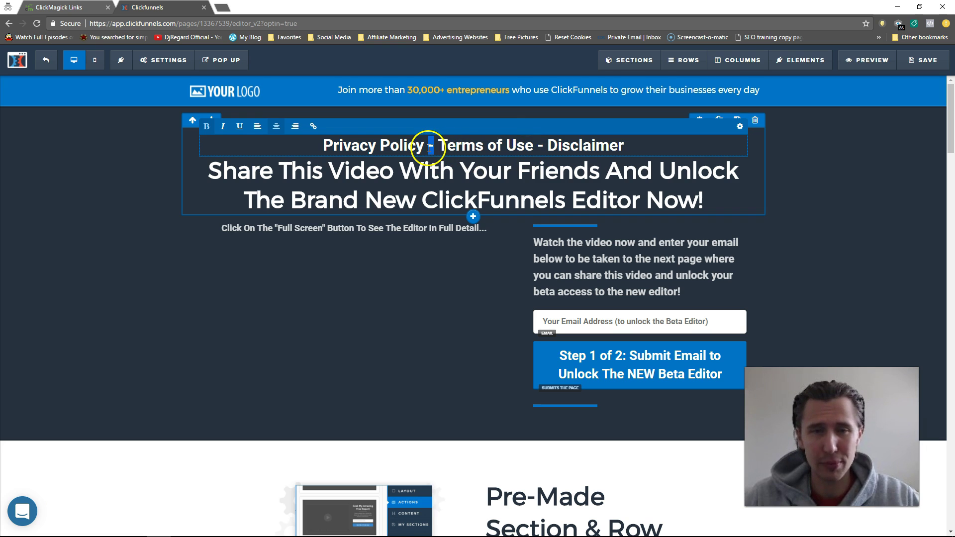
triple_click(522, 150)
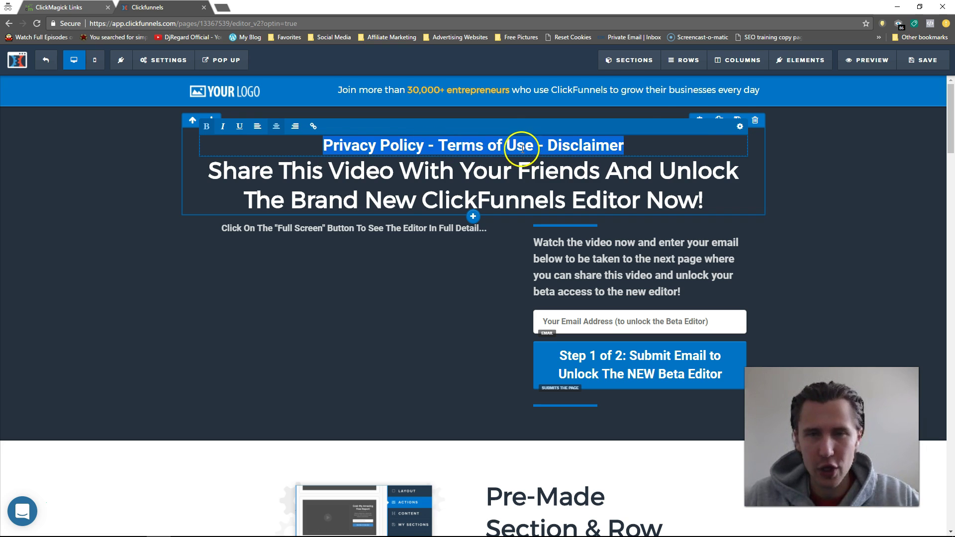
Reduce the nav line's font size from 32 to 26
left_click(739, 127)
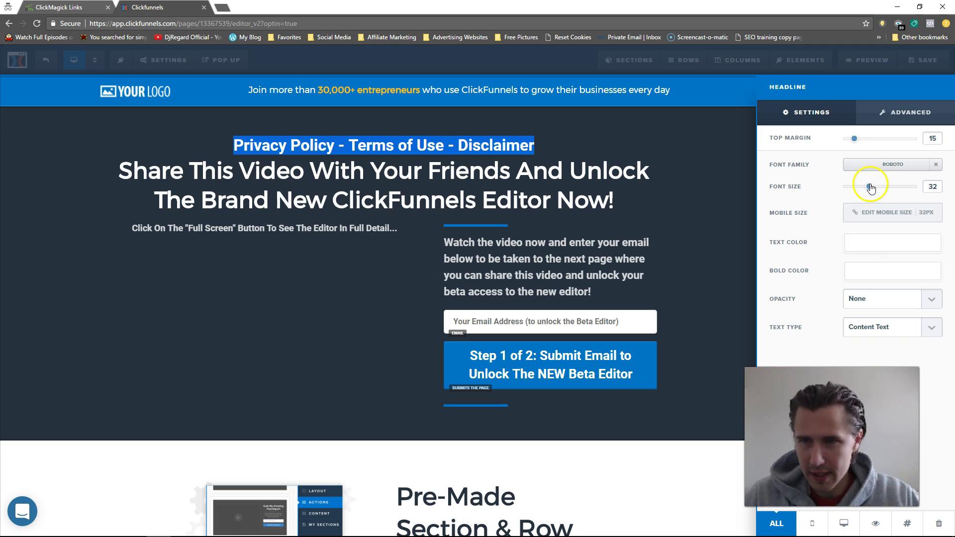
left_click_drag(869, 186, 862, 187)
left_click(511, 142)
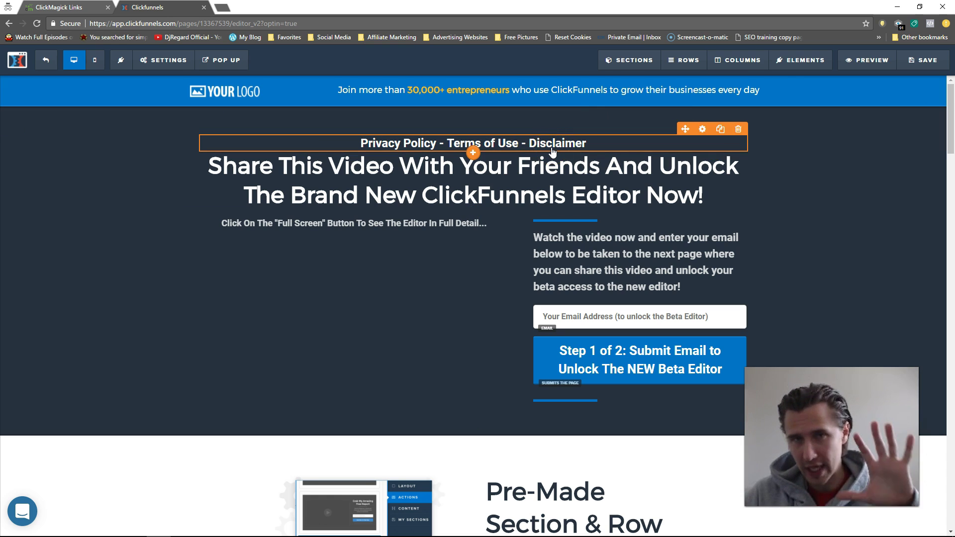
left_click(506, 147)
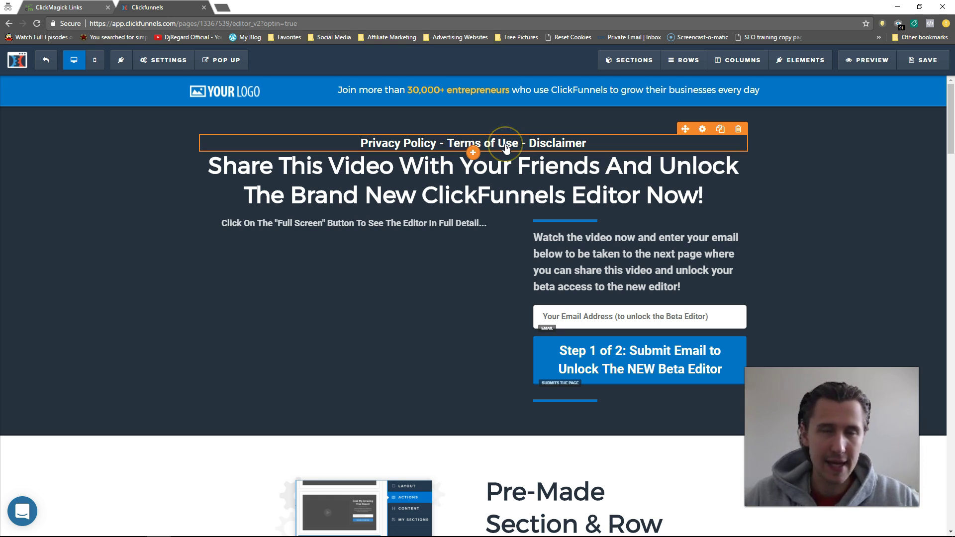
left_click(506, 148)
left_click(434, 143)
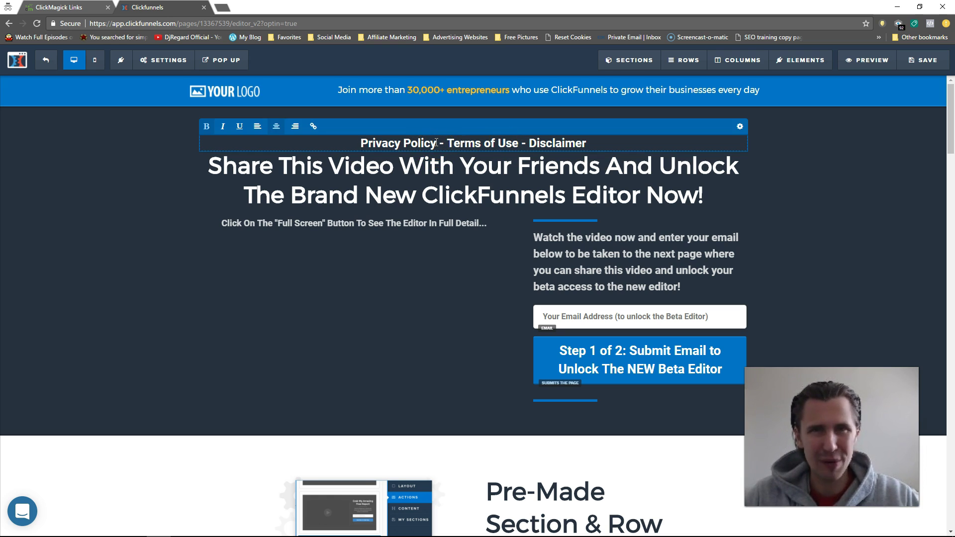
left_click(437, 142)
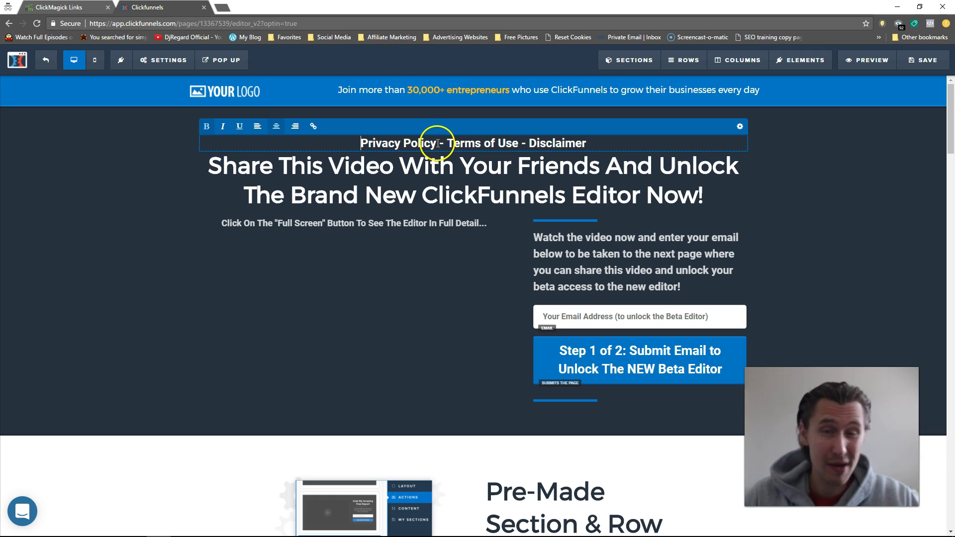
left_click_drag(446, 143, 518, 143)
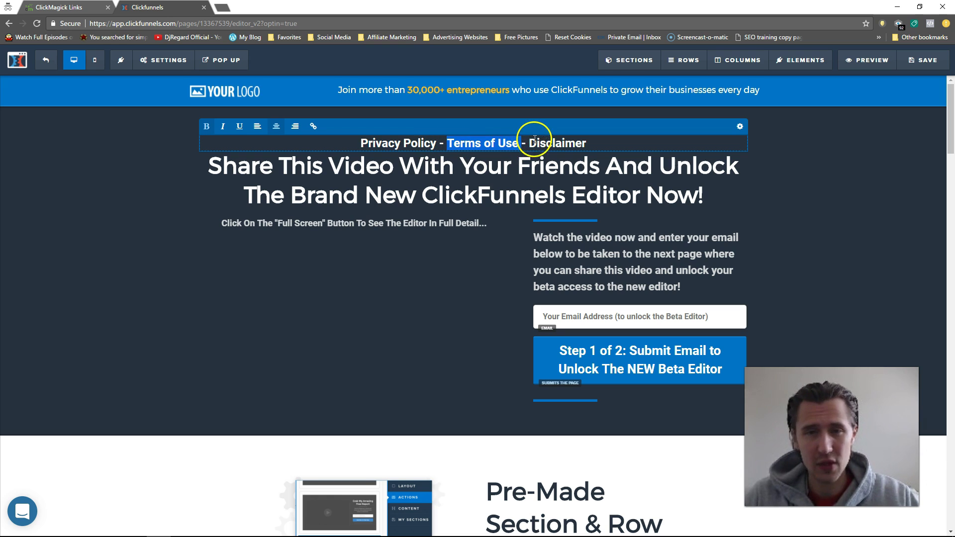
left_click_drag(438, 142, 378, 144)
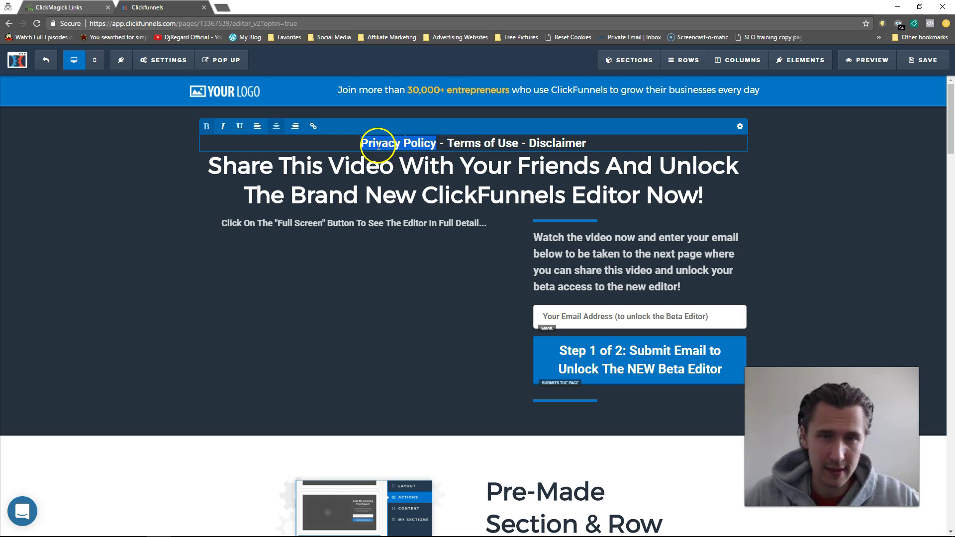
left_click(313, 128)
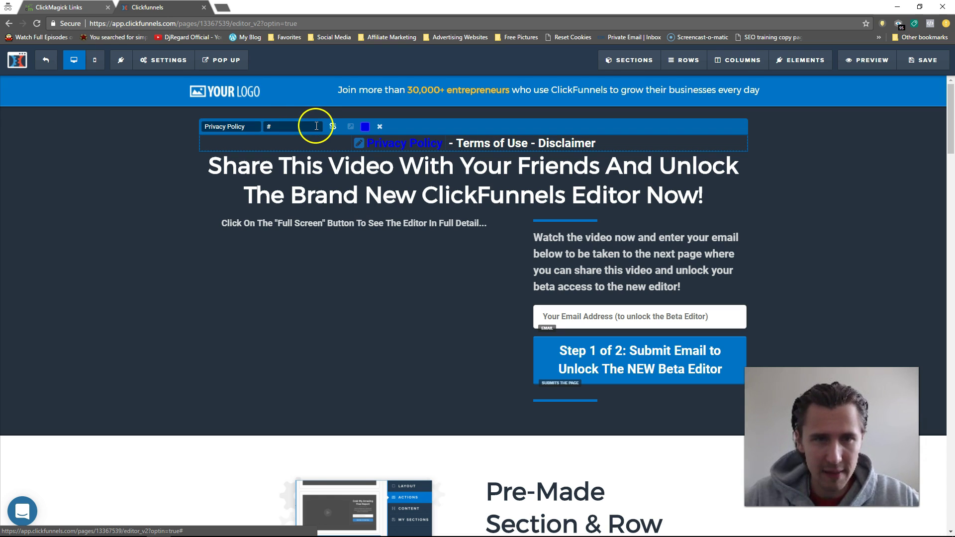
left_click(268, 127)
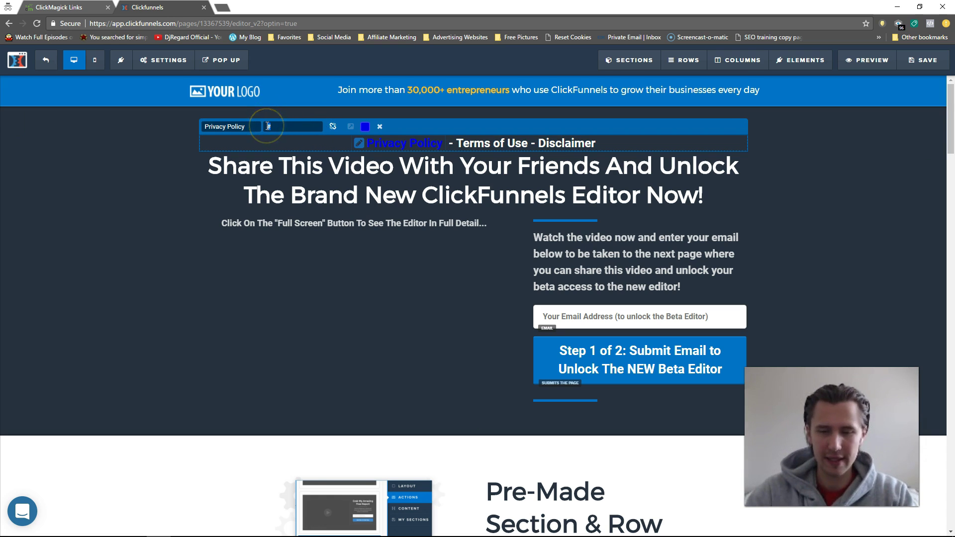
key("BackSpace")
type("ww")
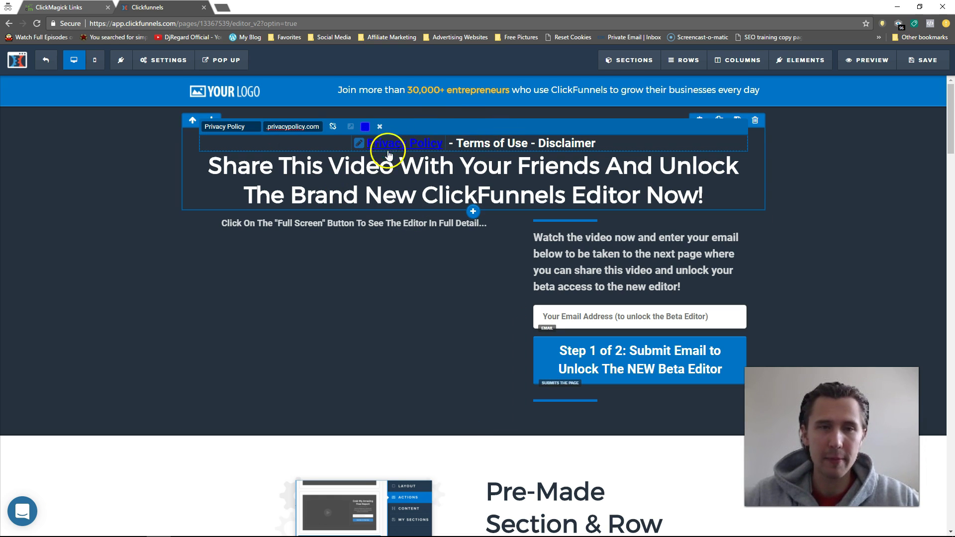
left_click(168, 267)
Review the Privacy Policy link settings and save the page
left_click(397, 143)
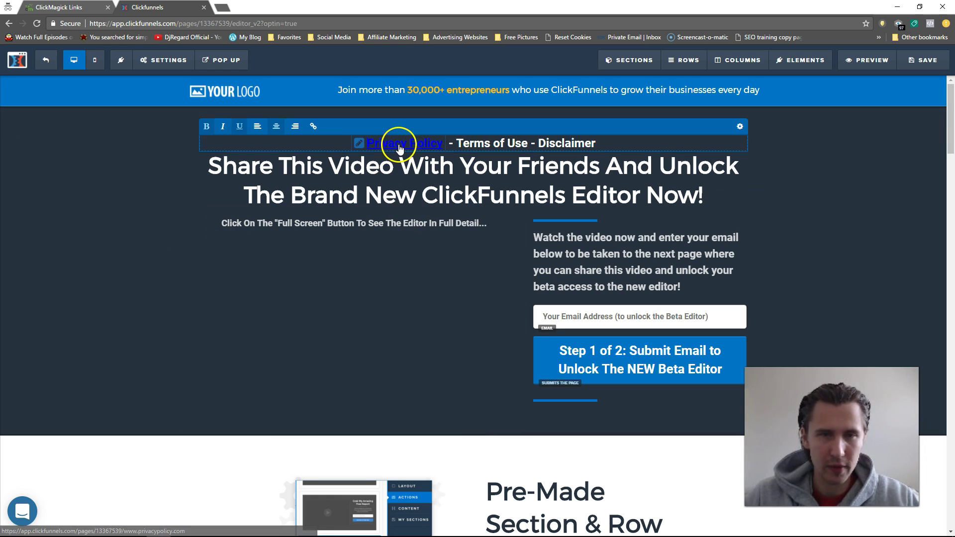
left_click(356, 148)
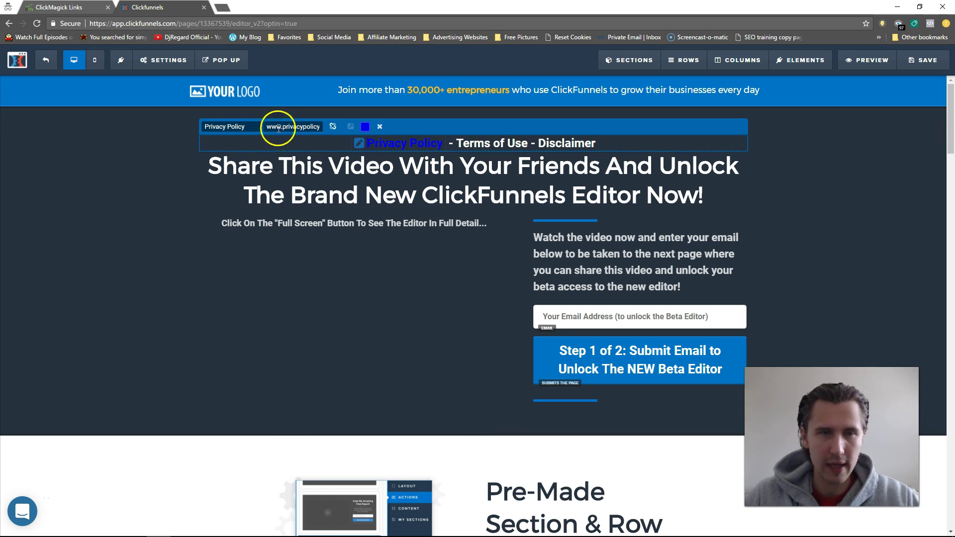
left_click(143, 200)
left_click(921, 60)
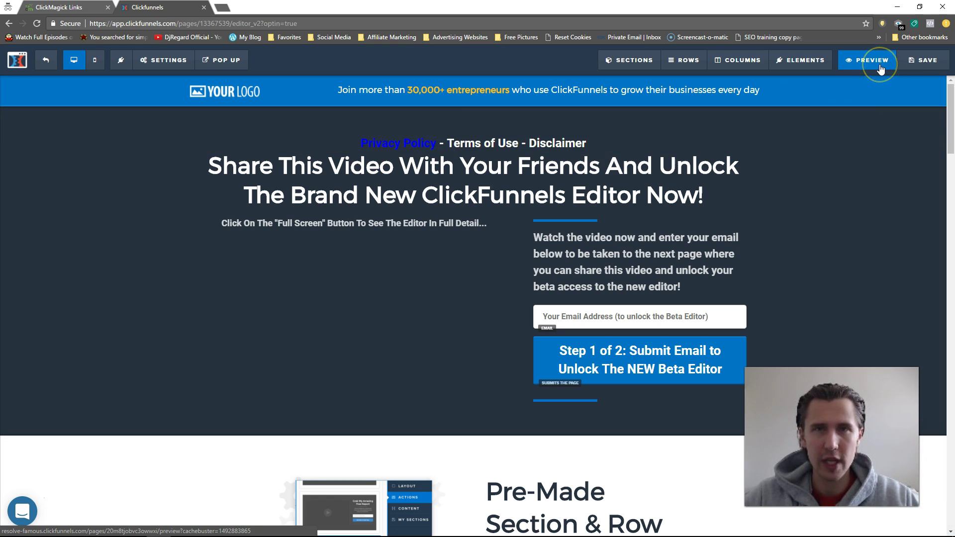
left_click(396, 145)
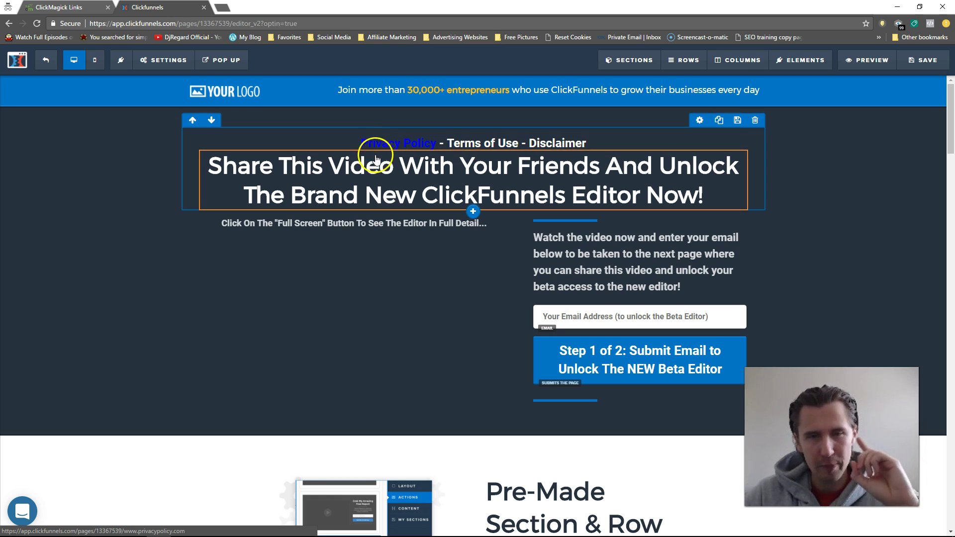
Review the CSS title and ID of the section titled Privacy Policy
scroll(848, 217, "down", 6)
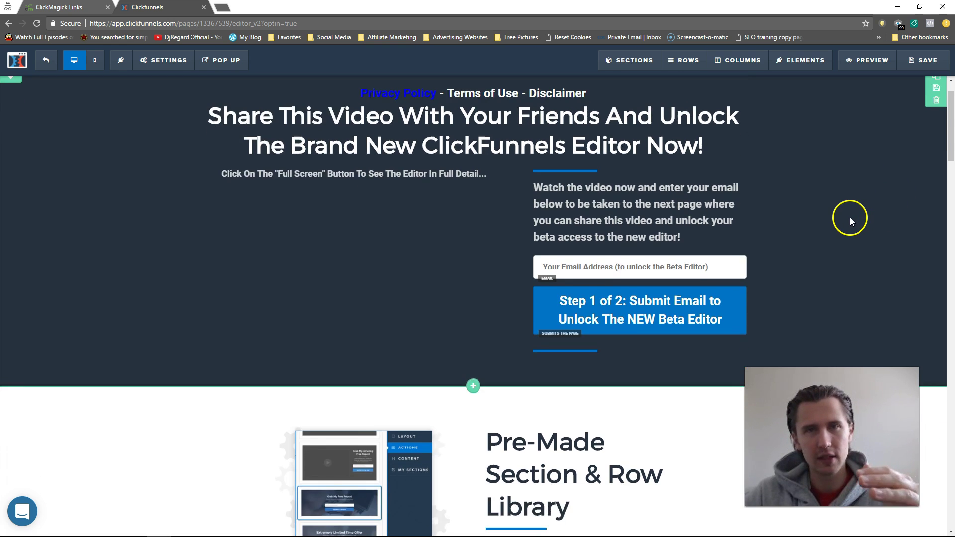
scroll(843, 228, "up", 6)
scroll(844, 231, "up", 1)
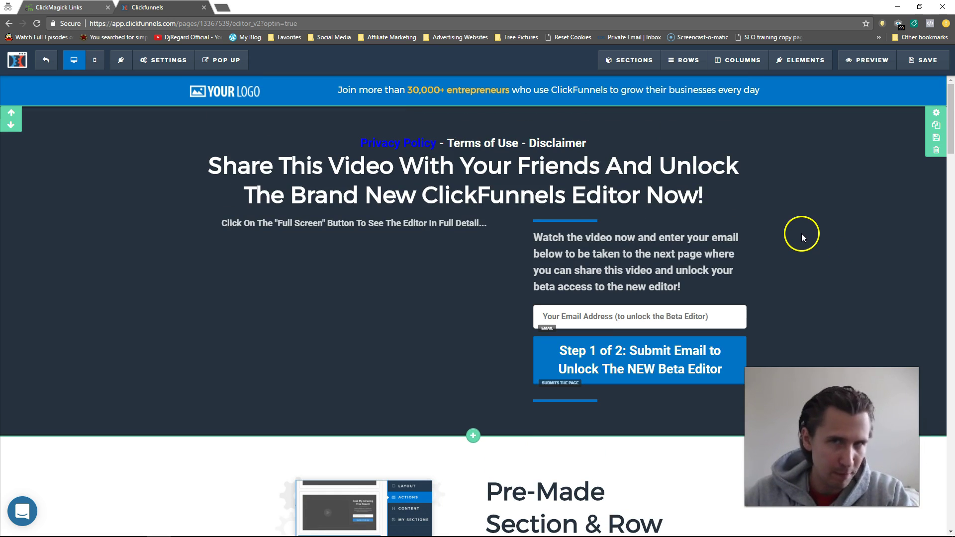
left_click(436, 148)
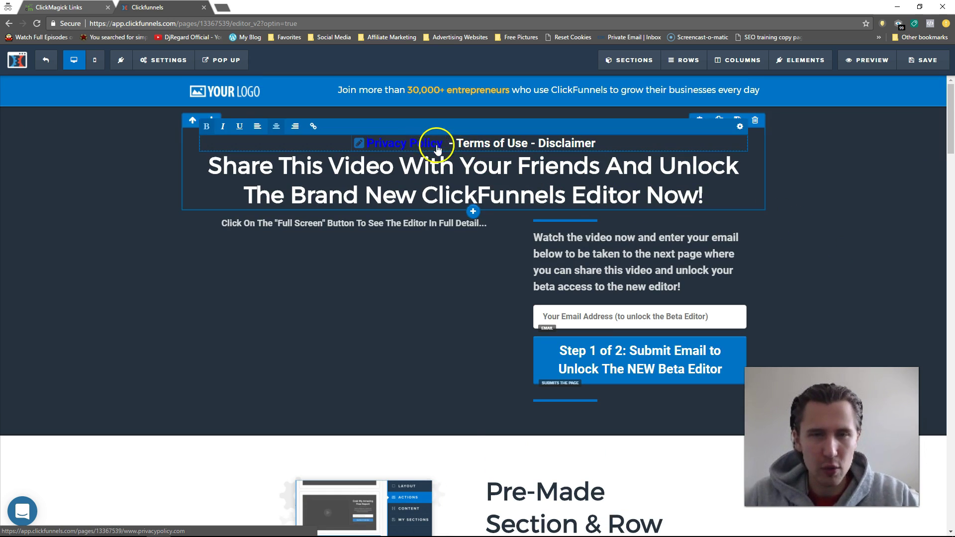
scroll(821, 267, "down", 6)
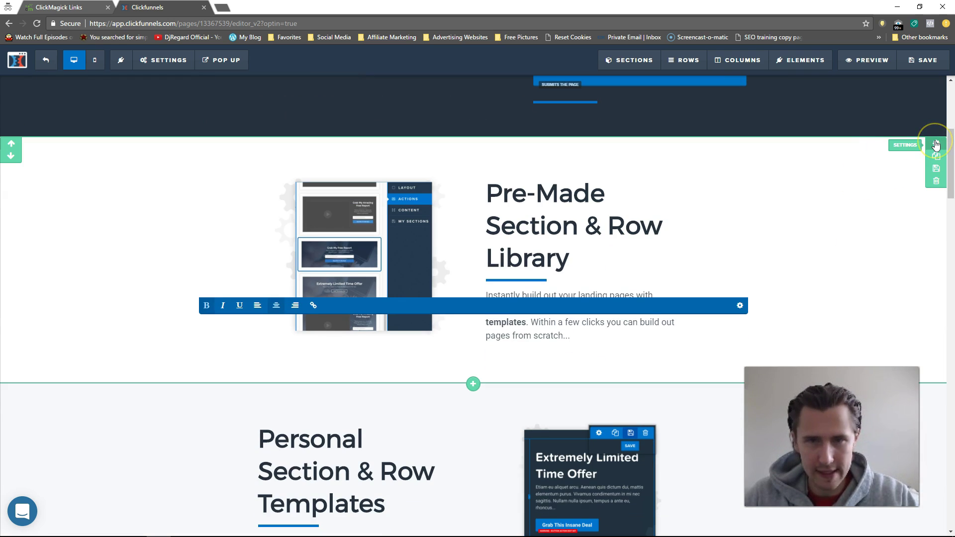
left_click(935, 145)
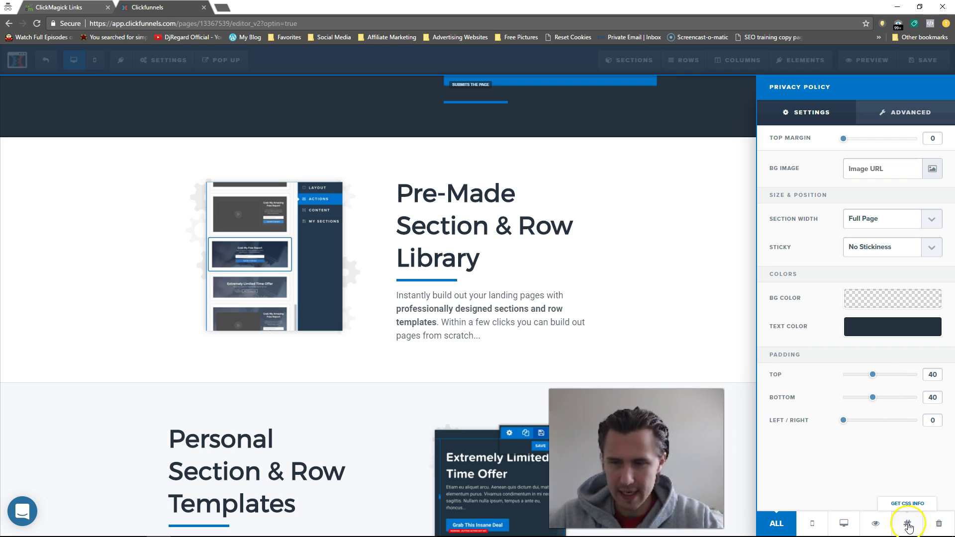
left_click(908, 524)
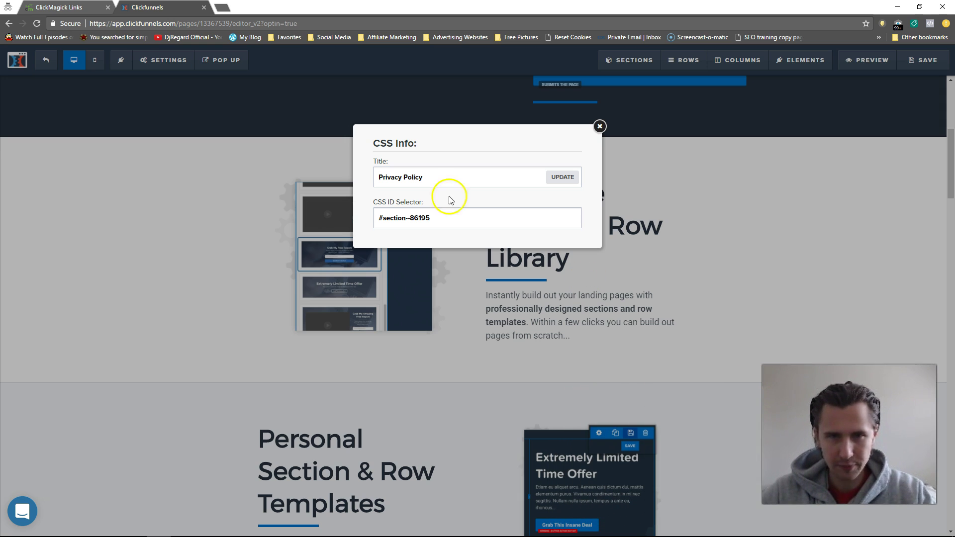
double_click(426, 174)
triple_click(411, 175)
left_click(429, 174)
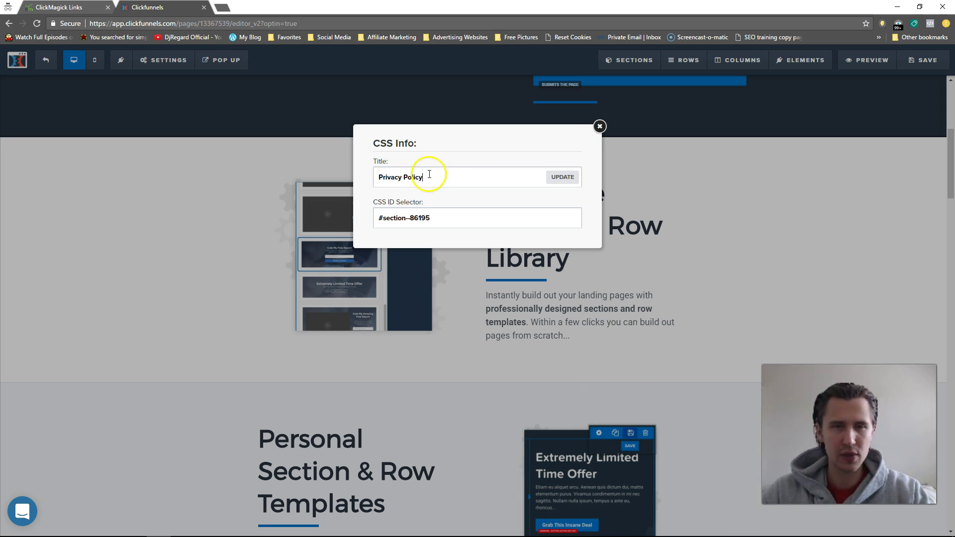
left_click_drag(435, 175, 365, 177)
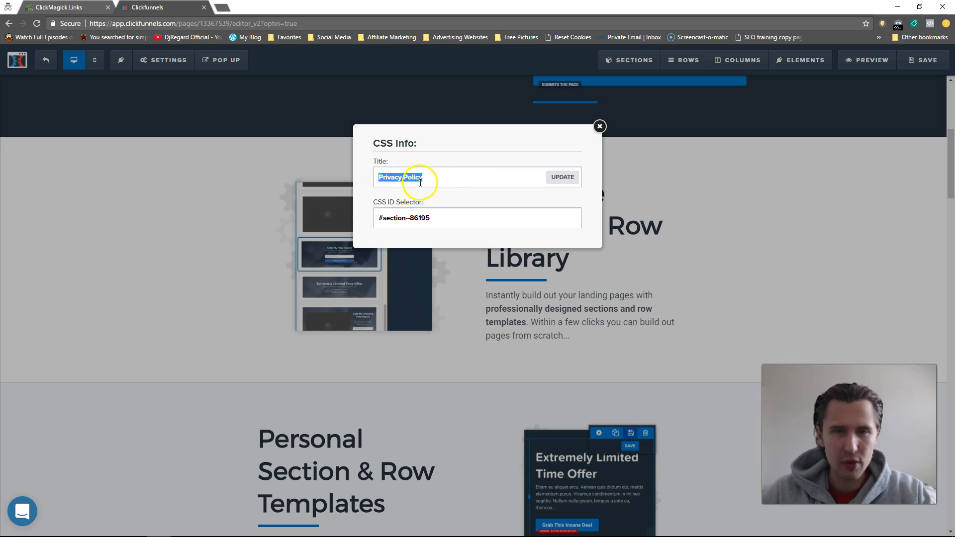
left_click(399, 180)
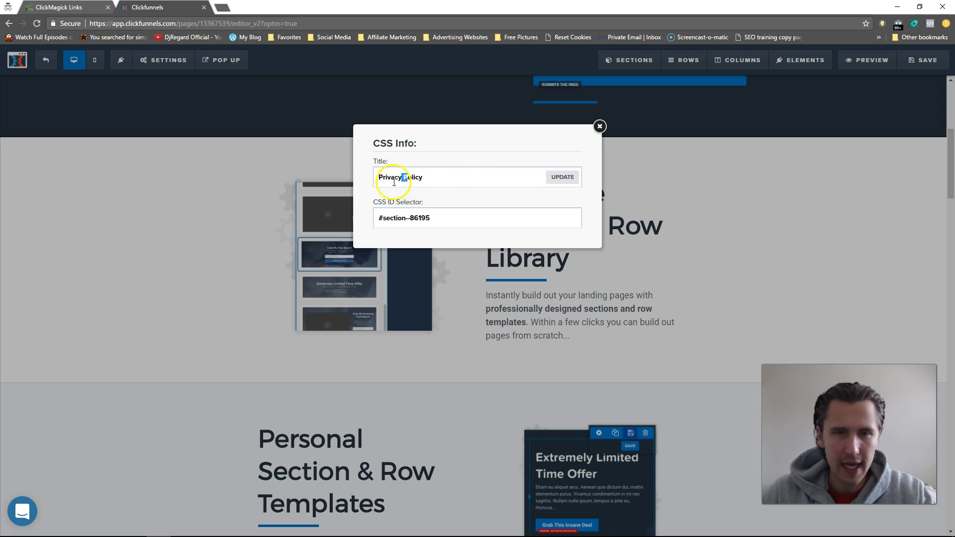
left_click(393, 181)
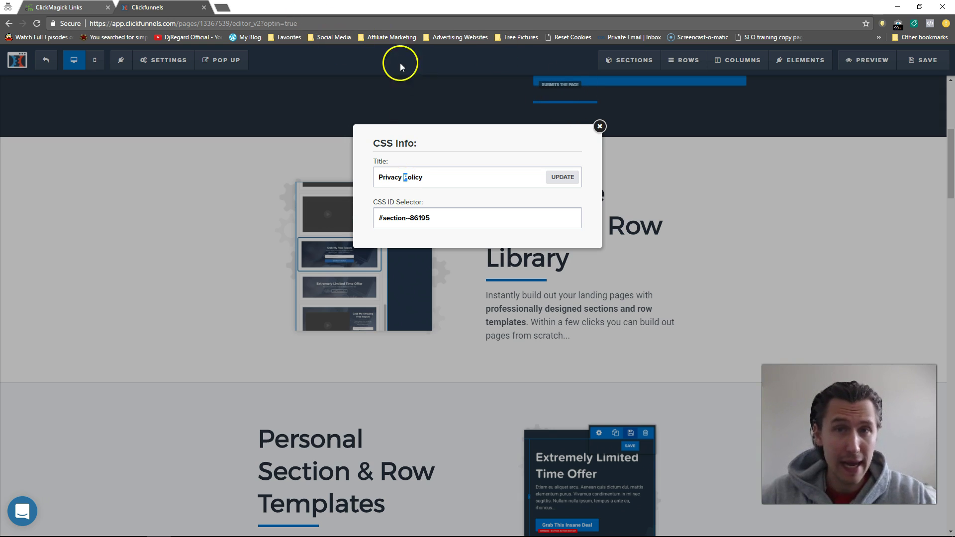
left_click(599, 124)
Check the next section's CSS Info: title Terms of Use, ID #section--86195-180
scroll(895, 189, "down", 3)
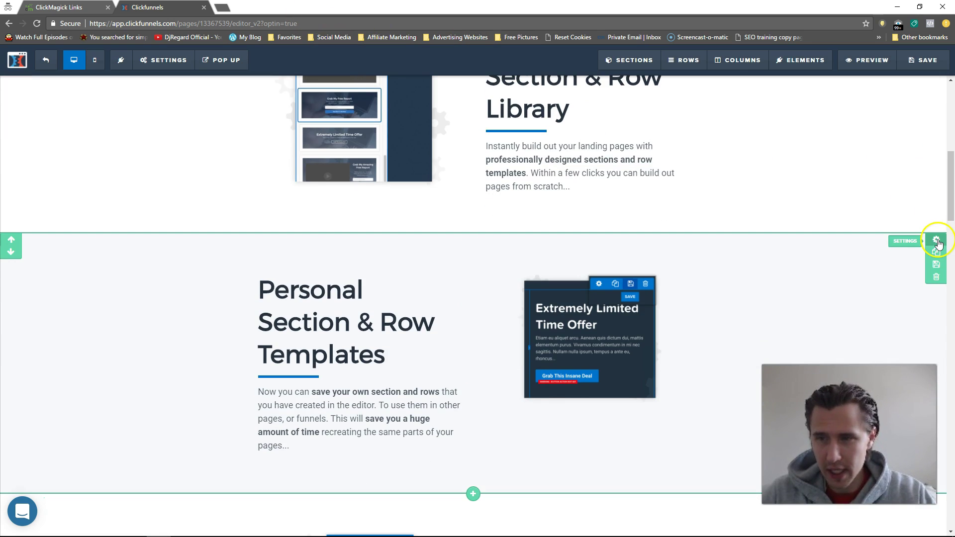
left_click(937, 240)
left_click(904, 519)
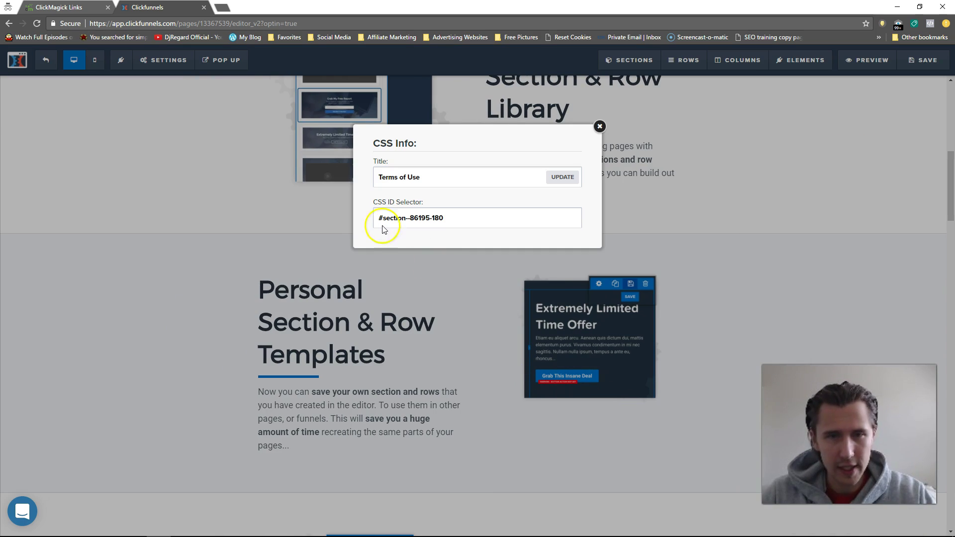
left_click(599, 126)
Start retitling the New Faster & Cleaner UI section to Disclaimer in CSS Info
scroll(876, 255, "down", 1)
scroll(845, 234, "down", 3)
scroll(818, 228, "up", 6)
scroll(816, 249, "down", 8)
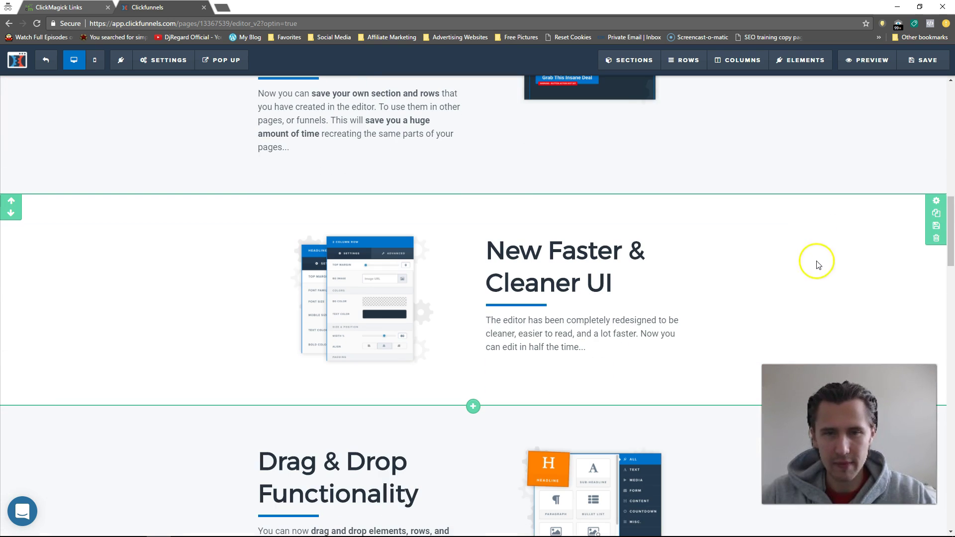
left_click(935, 202)
left_click(904, 519)
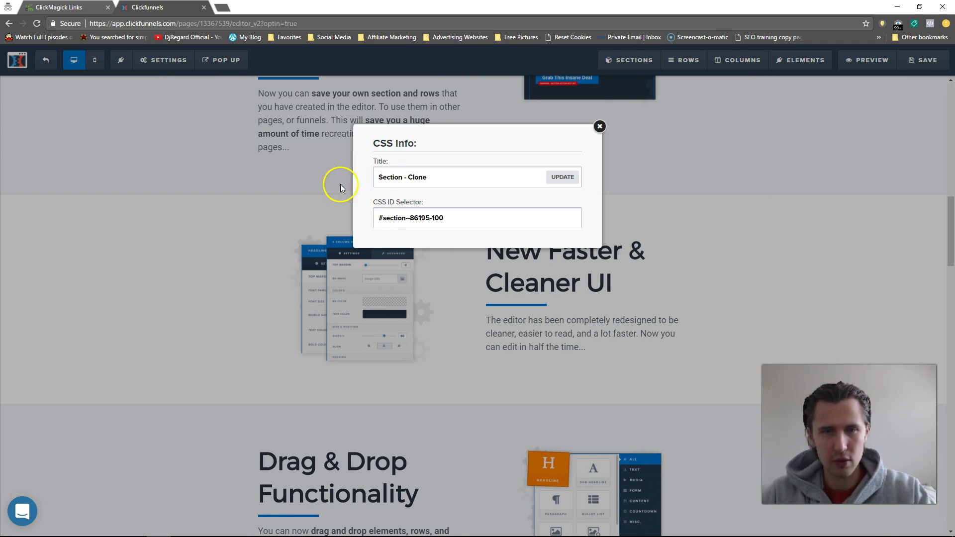
type("Dis")
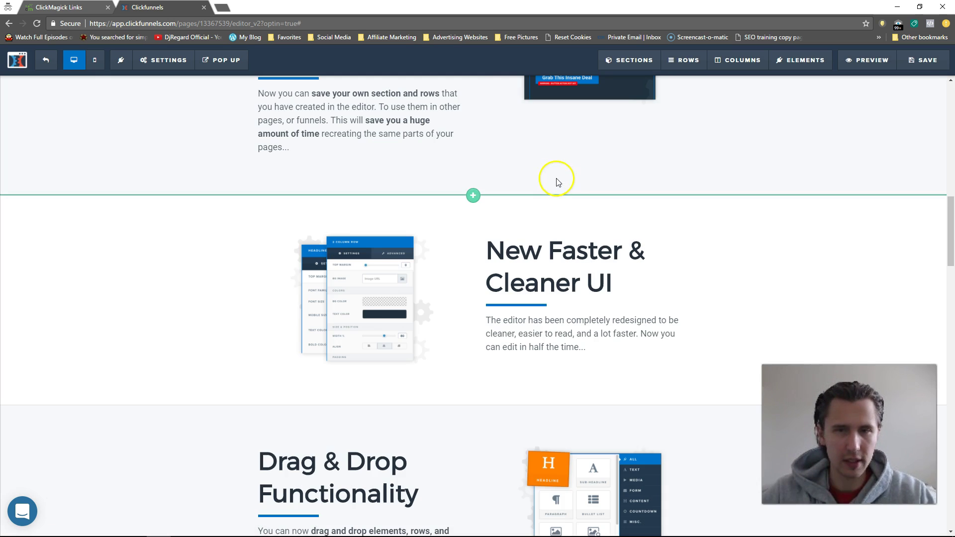
scroll(557, 184, "up", 15)
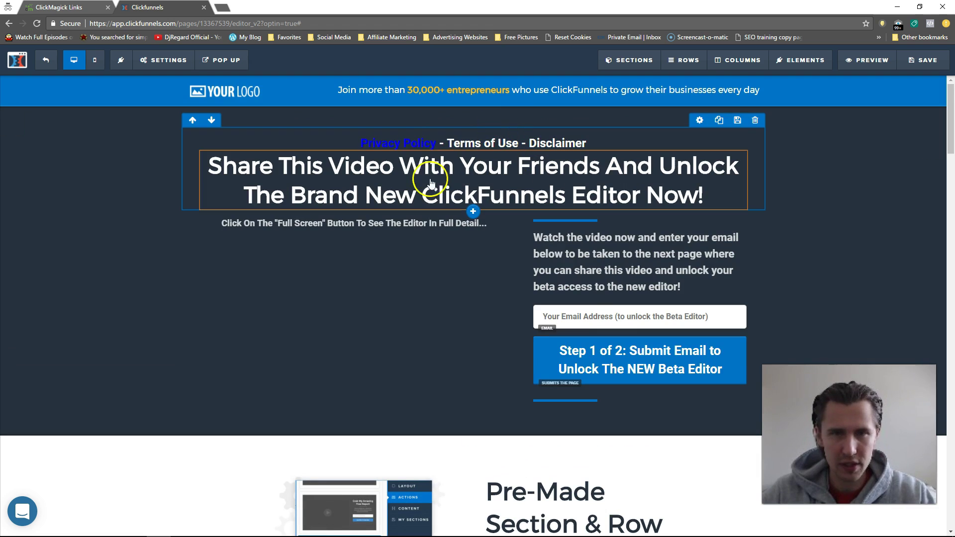
Set the Privacy Policy link address to #scroll-Privacy Policy
left_click(438, 146)
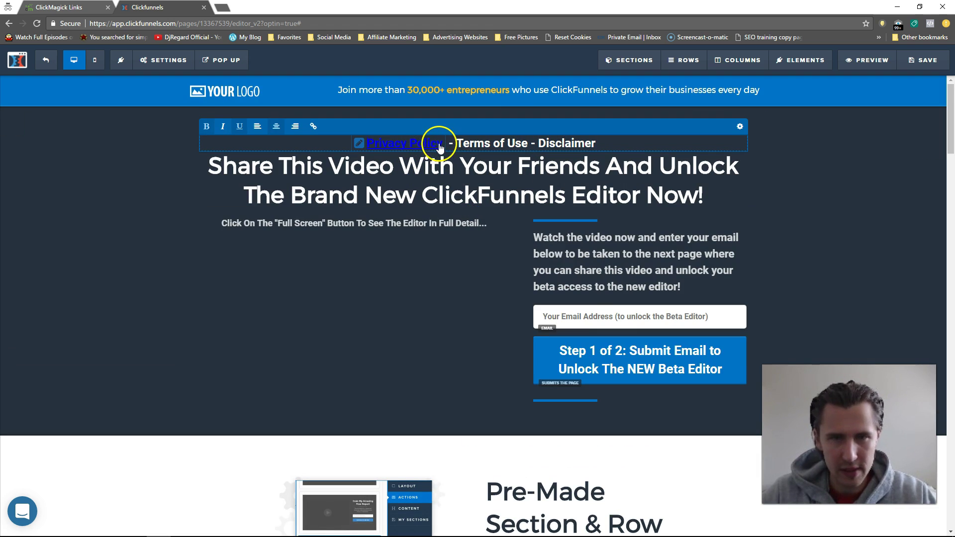
left_click(359, 144)
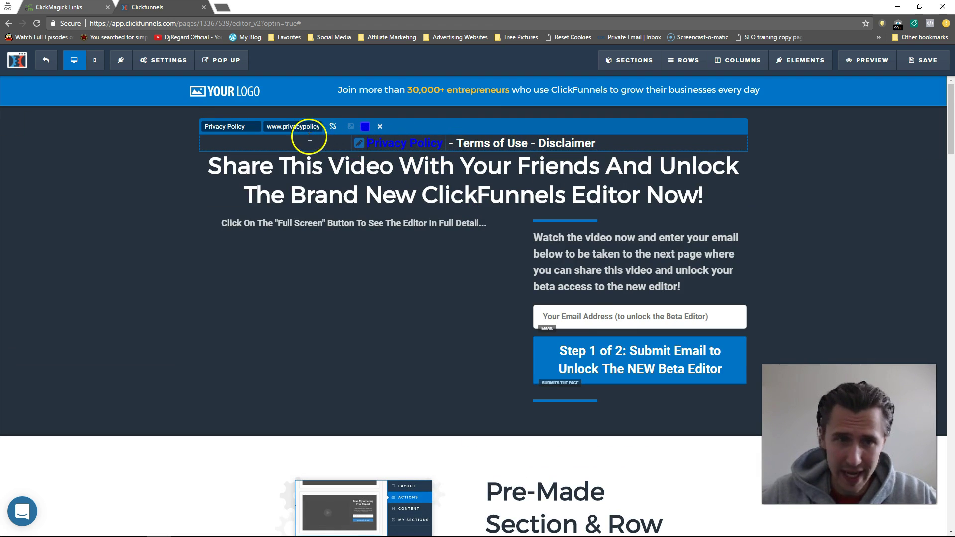
key("BackSpace")
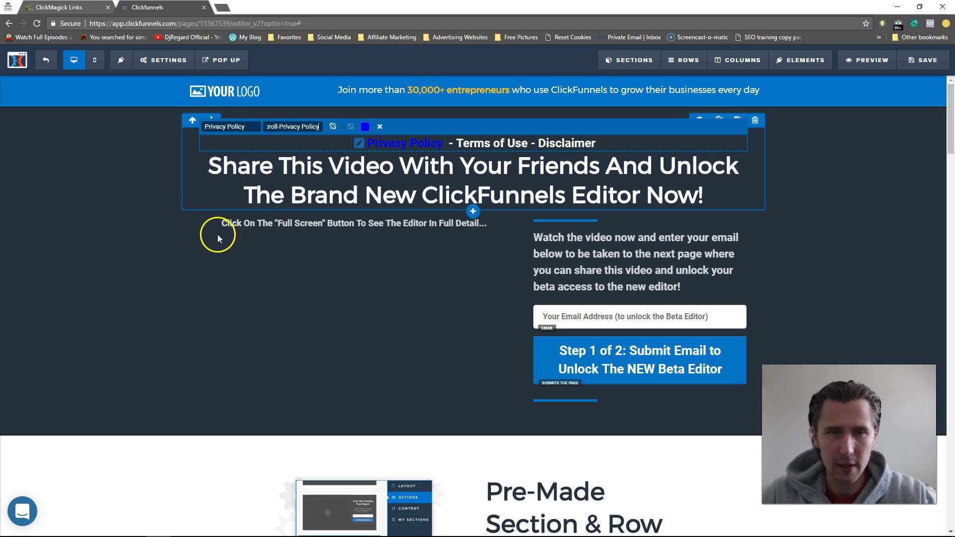
left_click(91, 228)
Link the words Terms of Use to the #scroll-Terms of Use anchor
left_click(481, 142)
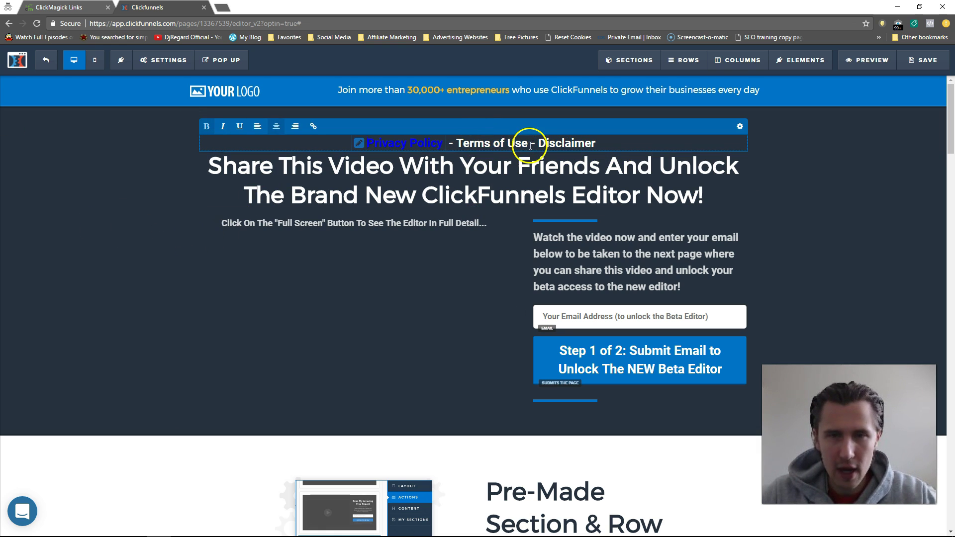
left_click_drag(528, 144, 454, 143)
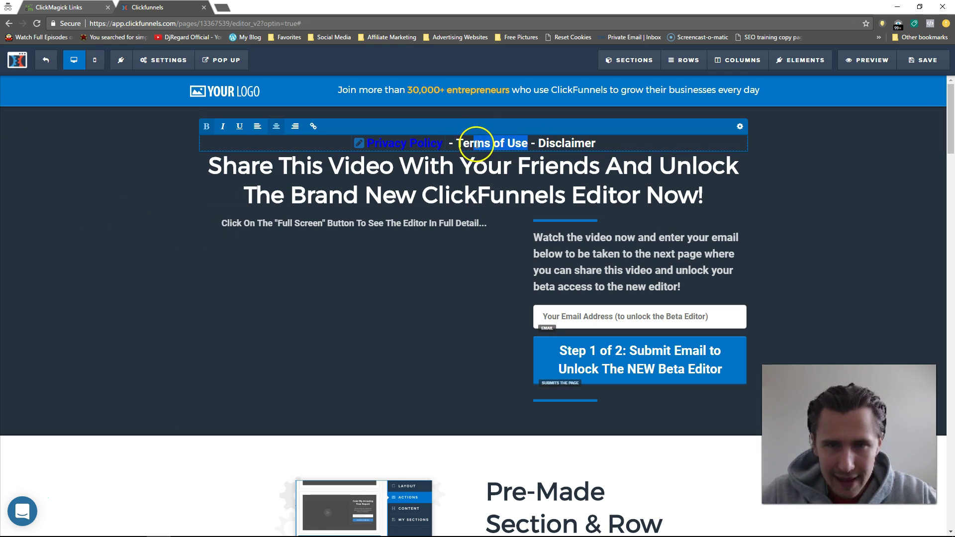
left_click(314, 128)
type("#")
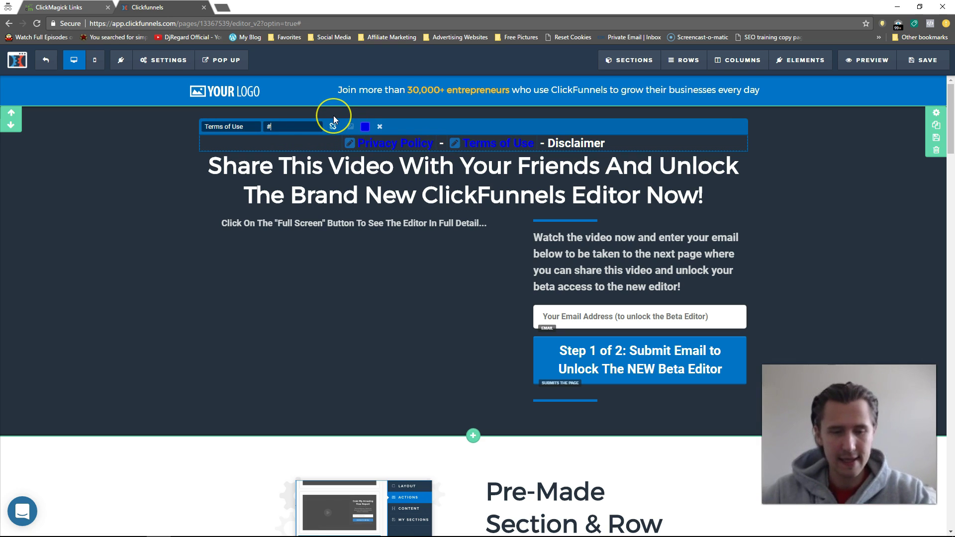
type("scroll-t")
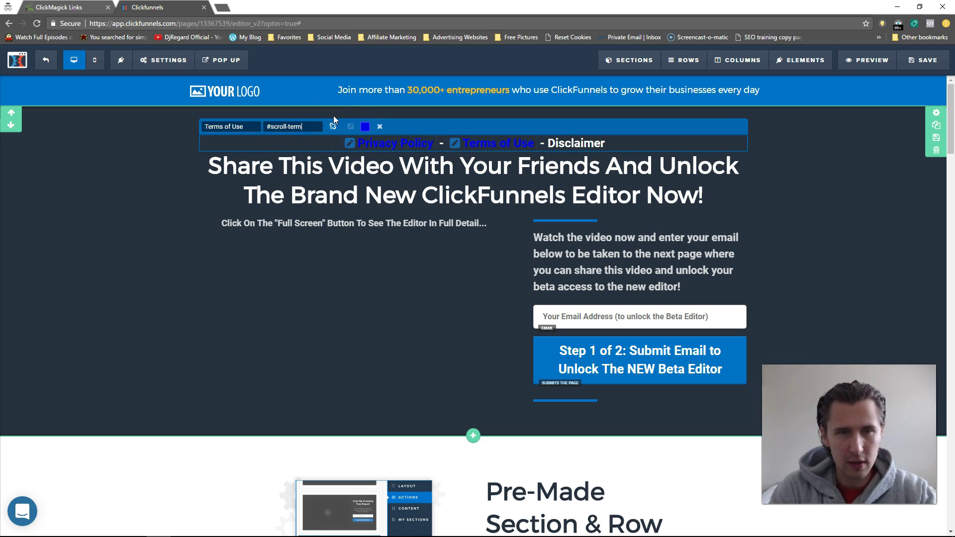
key("BackSpace")
type("Terms ")
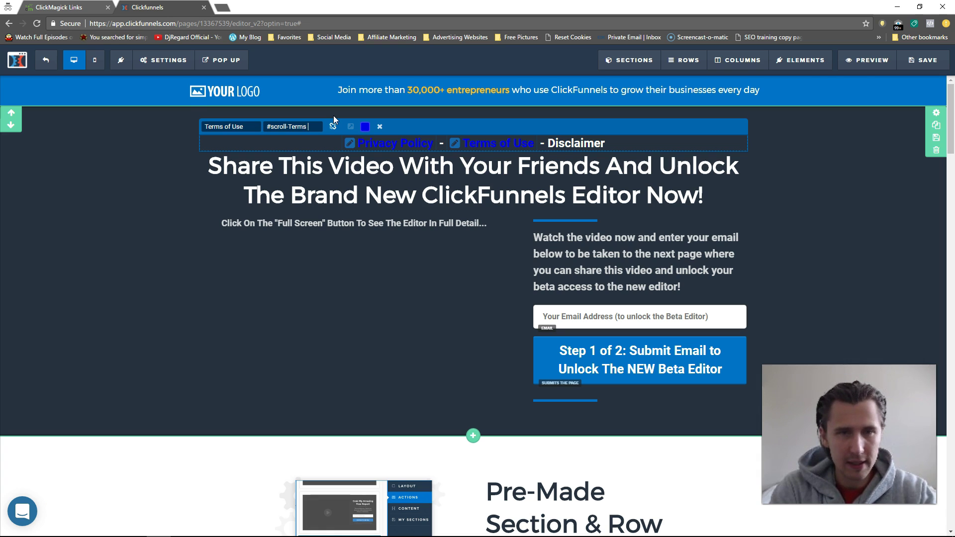
type("of Use")
Link the word Disclaimer to #scroll-Disclaimer and save the page
left_click(209, 177)
left_click(650, 171)
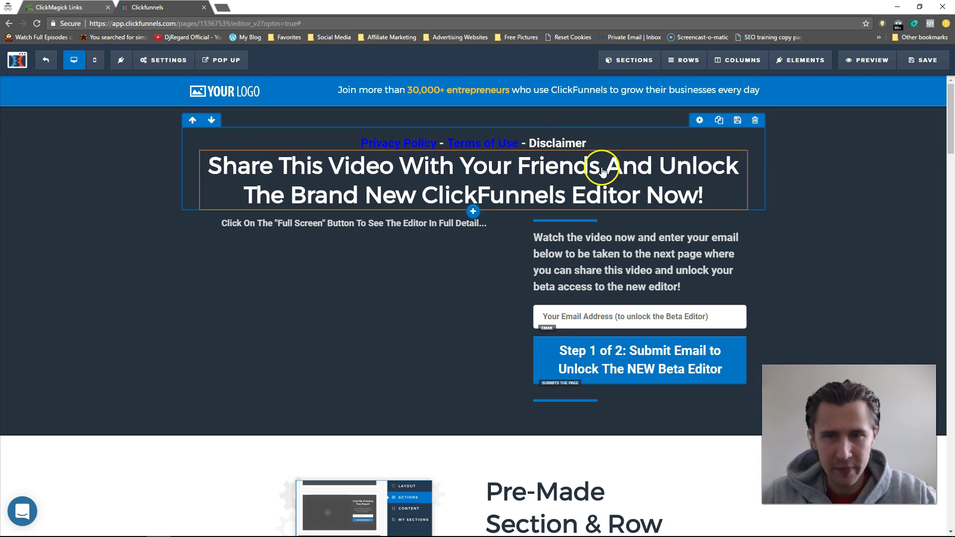
left_click(566, 140)
left_click_drag(606, 143, 546, 142)
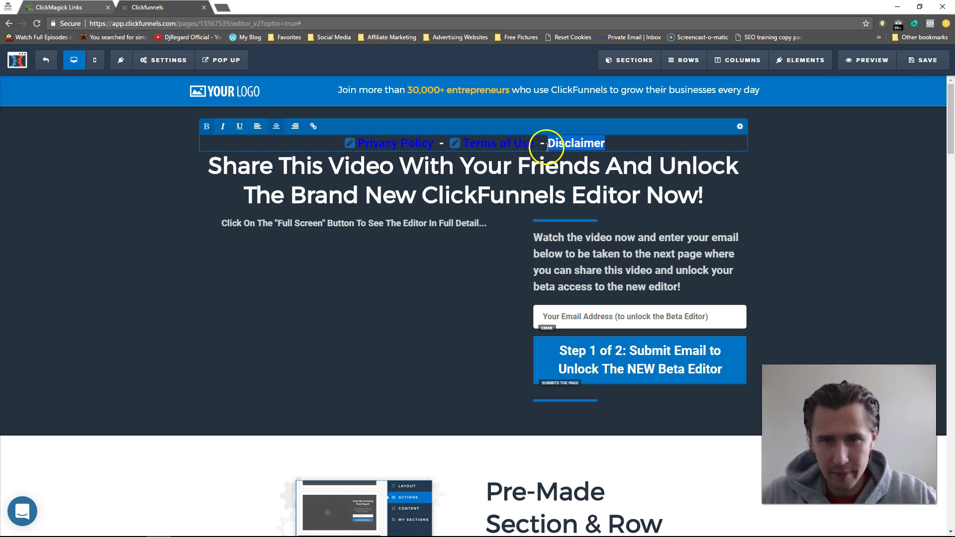
left_click(313, 126)
type("scroll-Disclaimer")
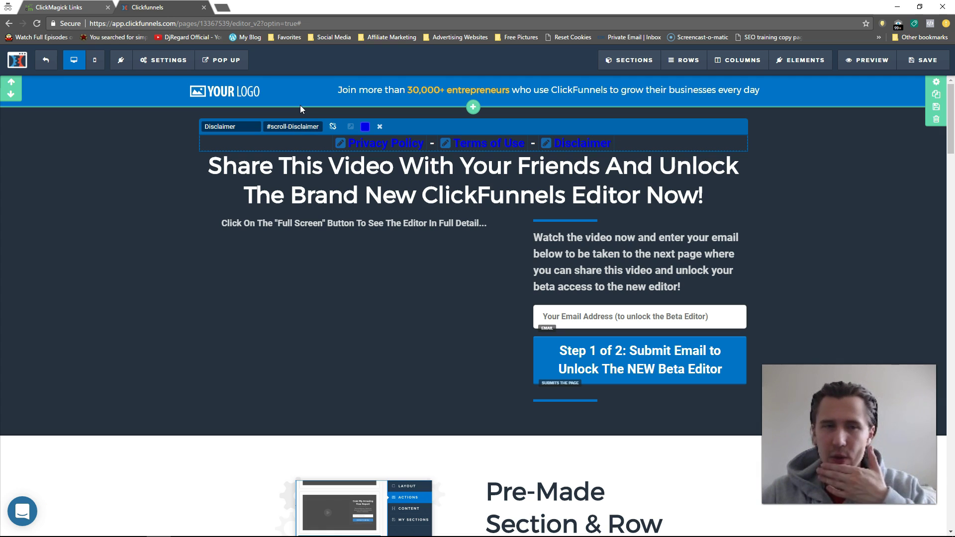
left_click(149, 171)
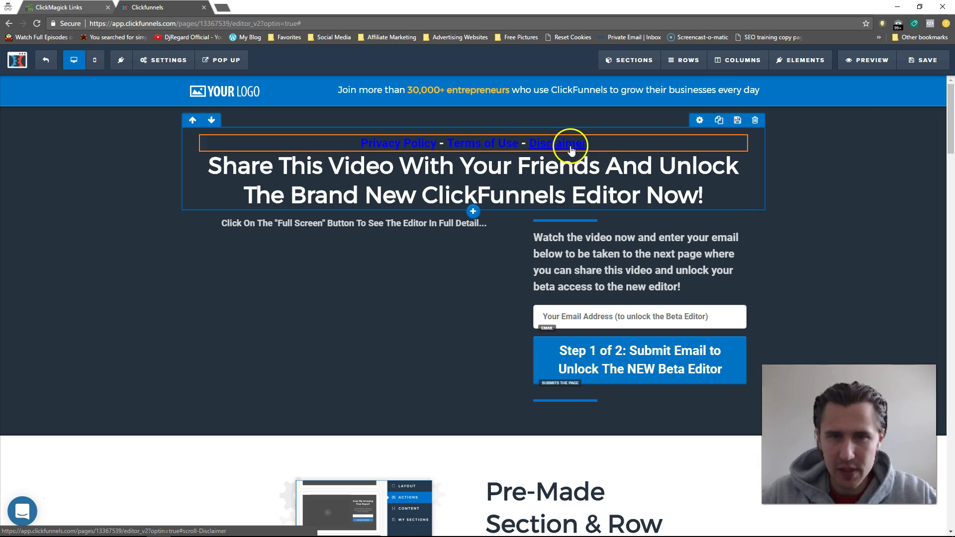
left_click(924, 63)
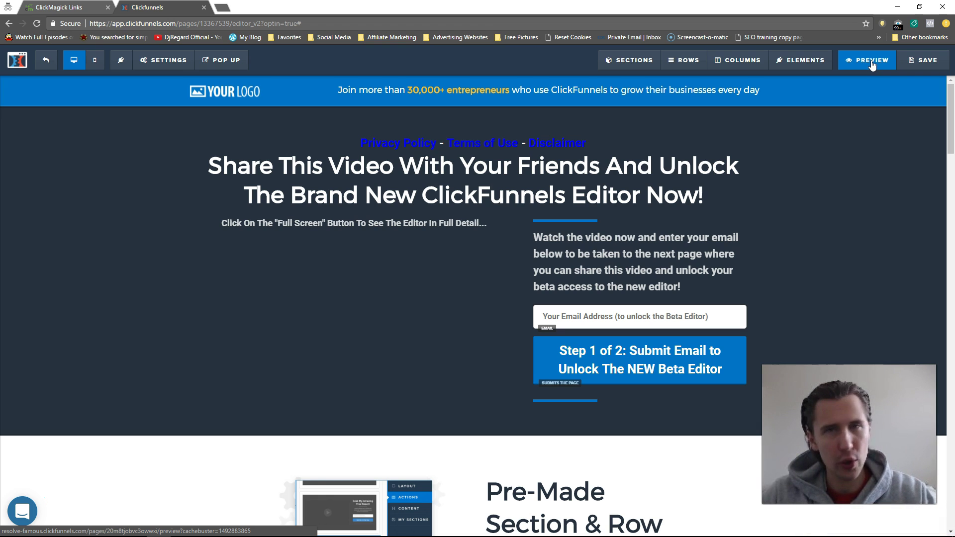
left_click(871, 60)
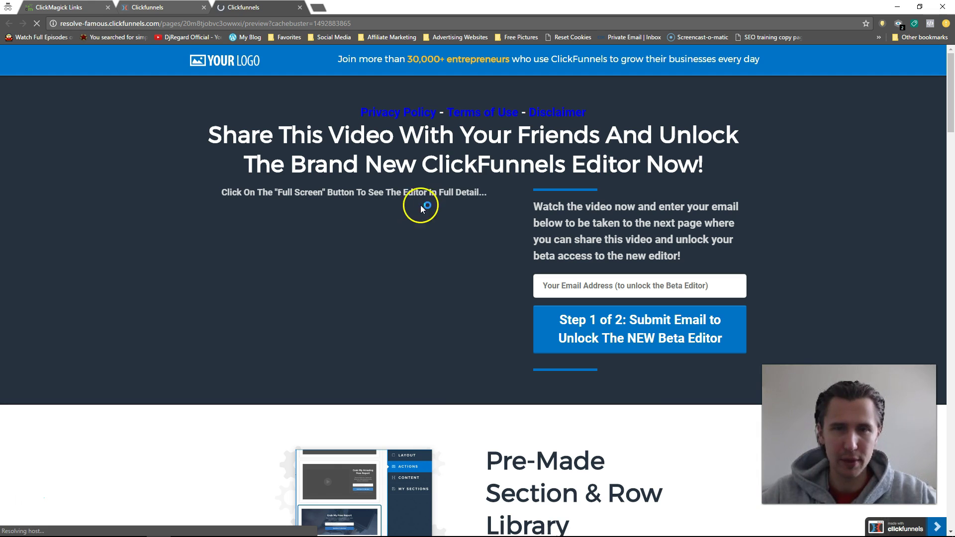
scroll(401, 114, "down", 7)
scroll(420, 145, "up", 7)
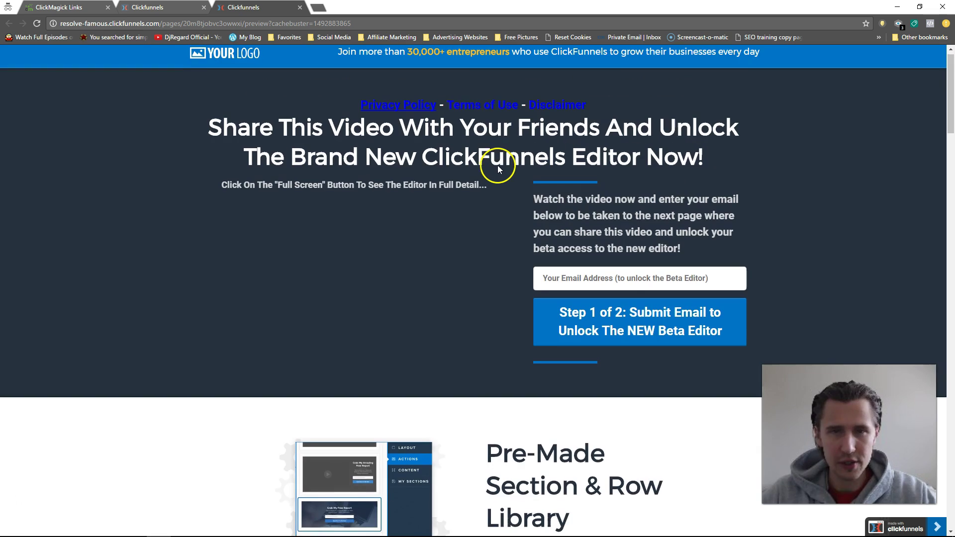
scroll(475, 117, "down", 7)
scroll(475, 117, "up", 7)
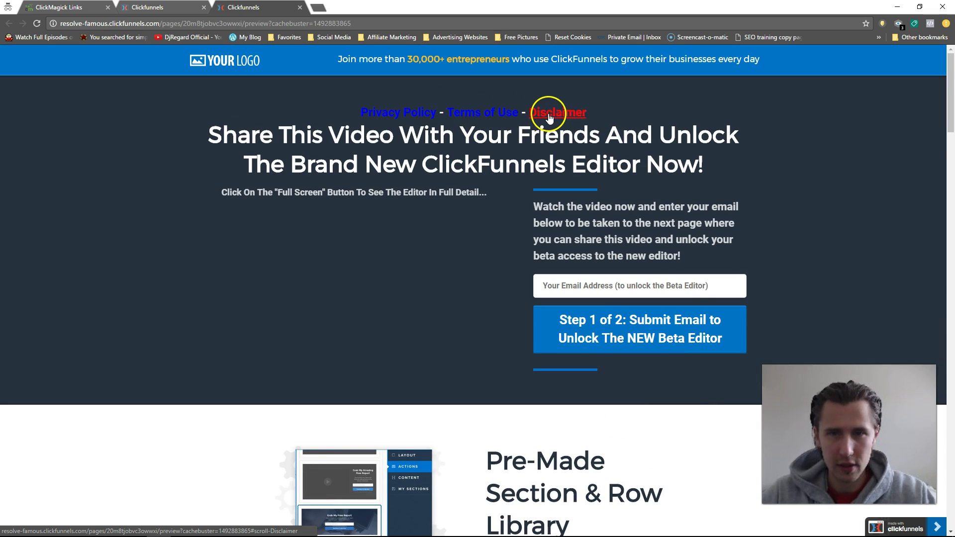
scroll(497, 204, "down", 12)
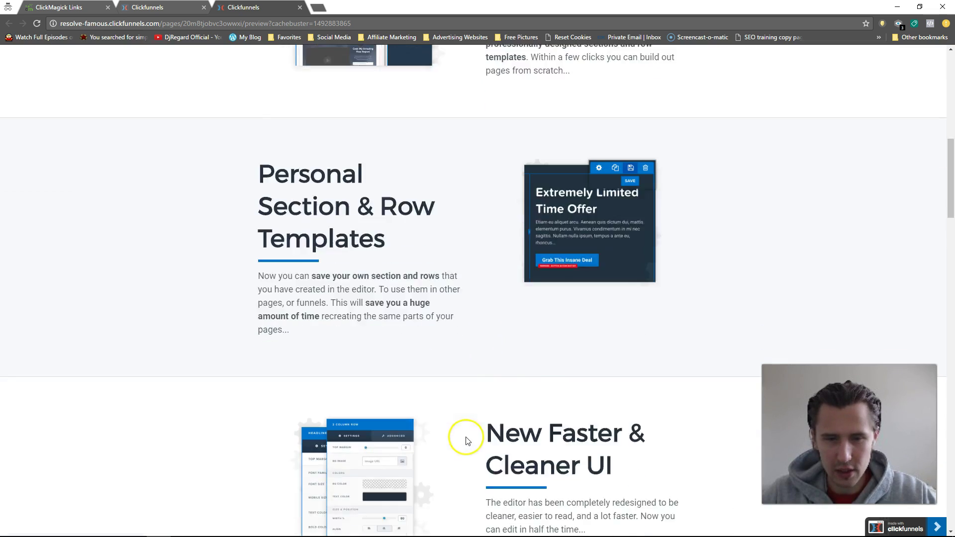
scroll(449, 248, "up", 10)
Return from the preview and check the Disclaimer link's settings
left_click(299, 7)
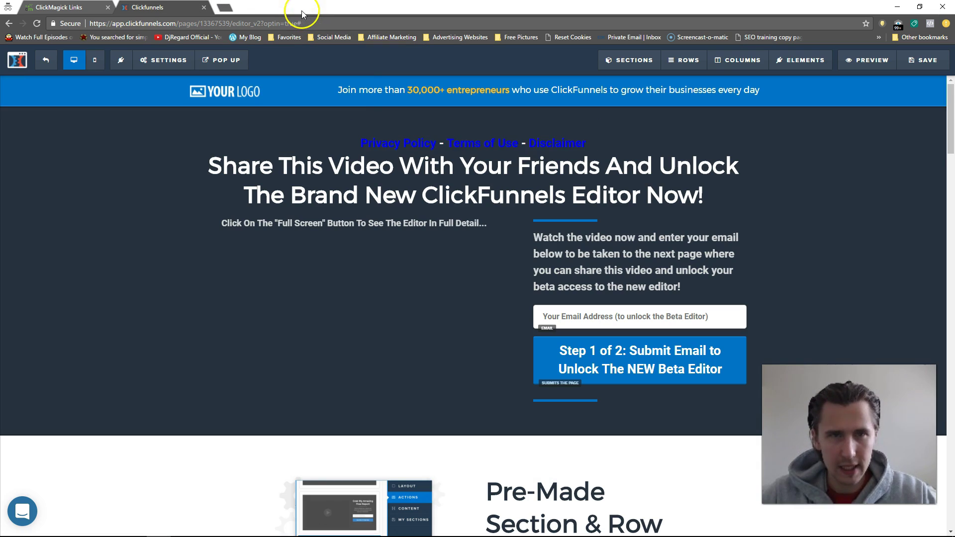
left_click(567, 144)
left_click(564, 143)
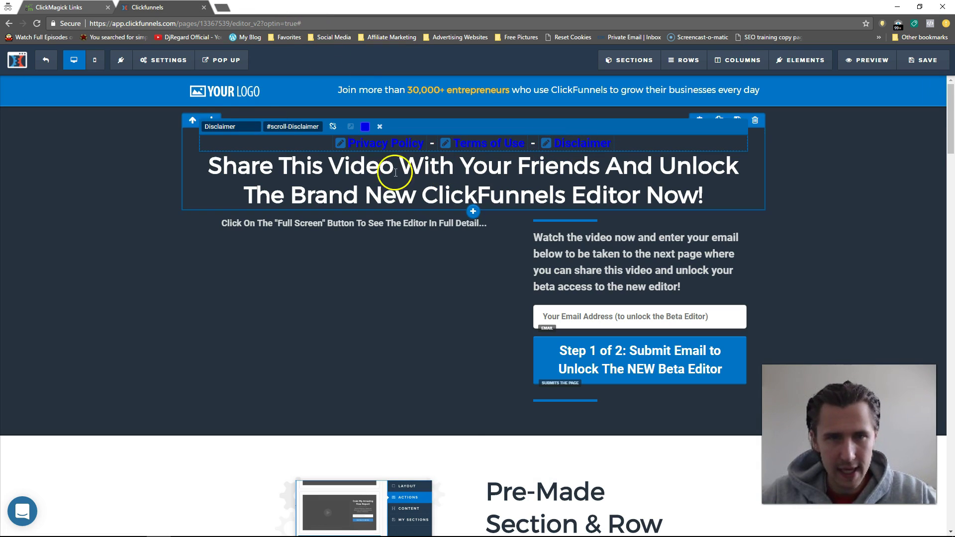
left_click(402, 336)
Change the section title from Disclosure to Disclaimer in CSS Info and save
scroll(505, 386, "down", 14)
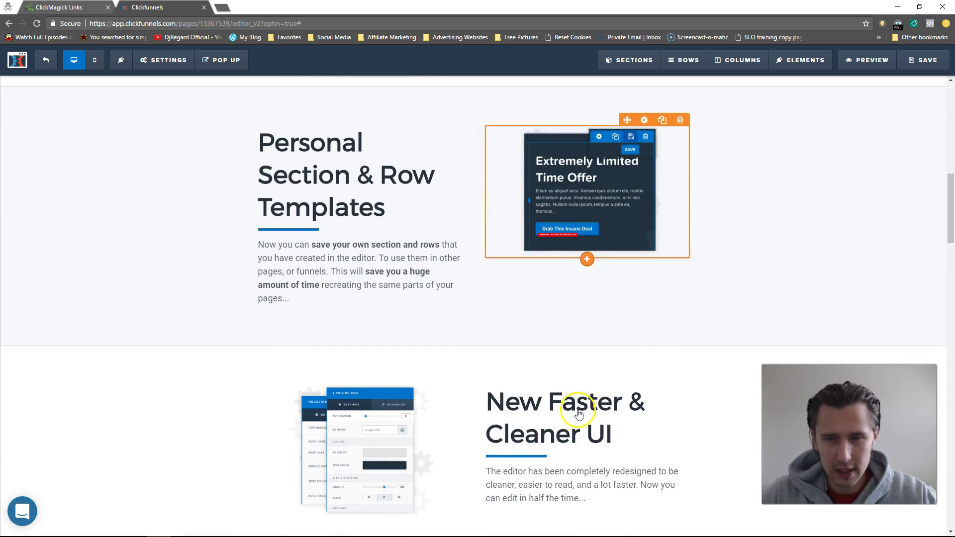
left_click(939, 255)
left_click(915, 522)
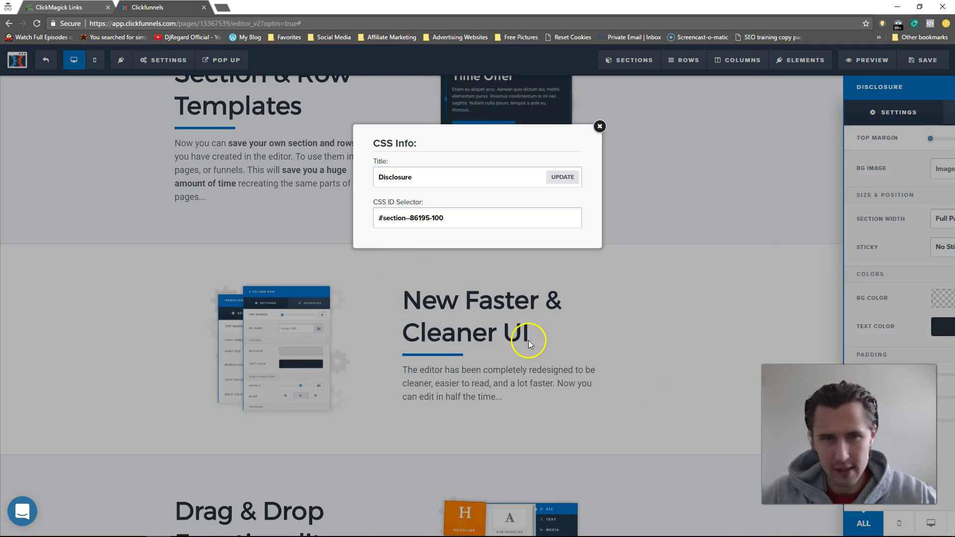
double_click(410, 176)
type("D")
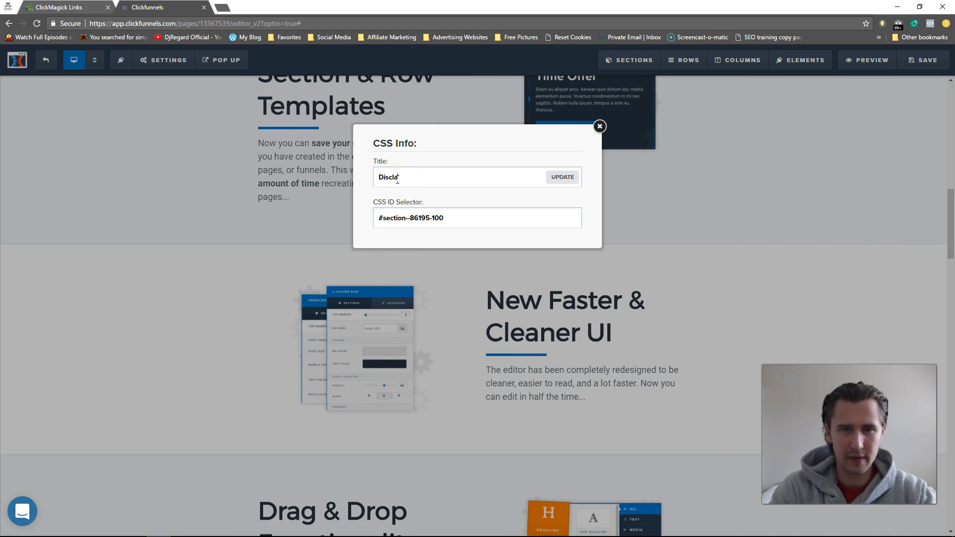
left_click(562, 177)
scroll(771, 219, "up", 7)
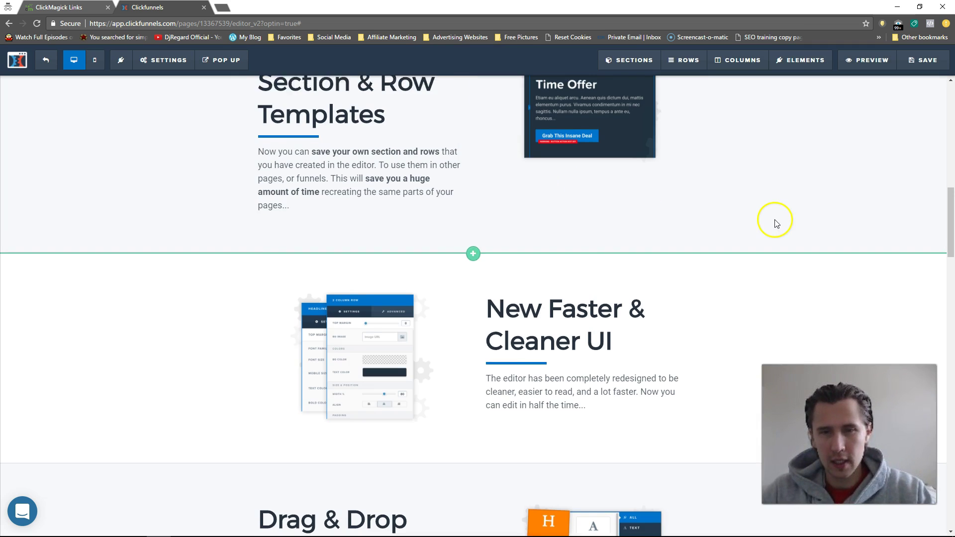
scroll(776, 225, "up", 5)
left_click(915, 60)
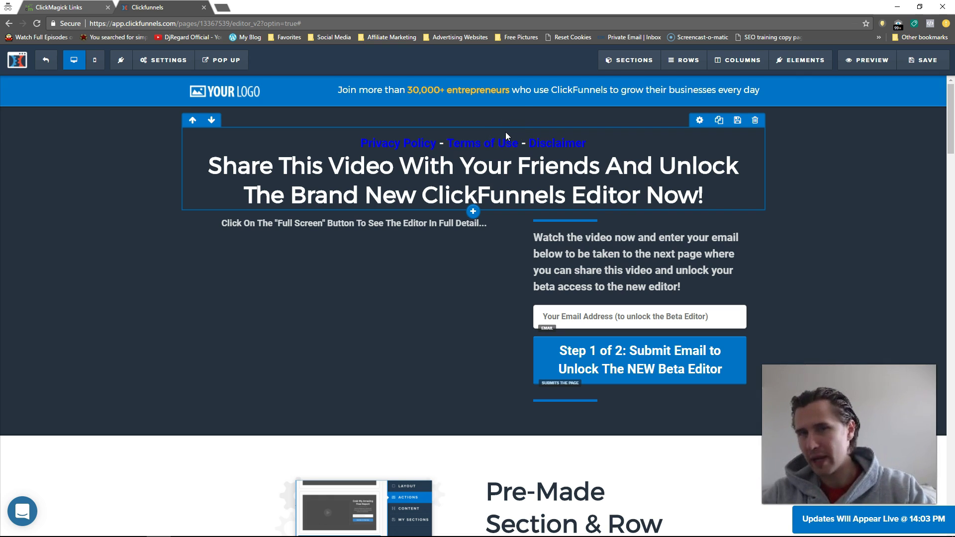
left_click(558, 144)
Save, preview, and confirm the Disclaimer link scrolls to its section
left_click(920, 60)
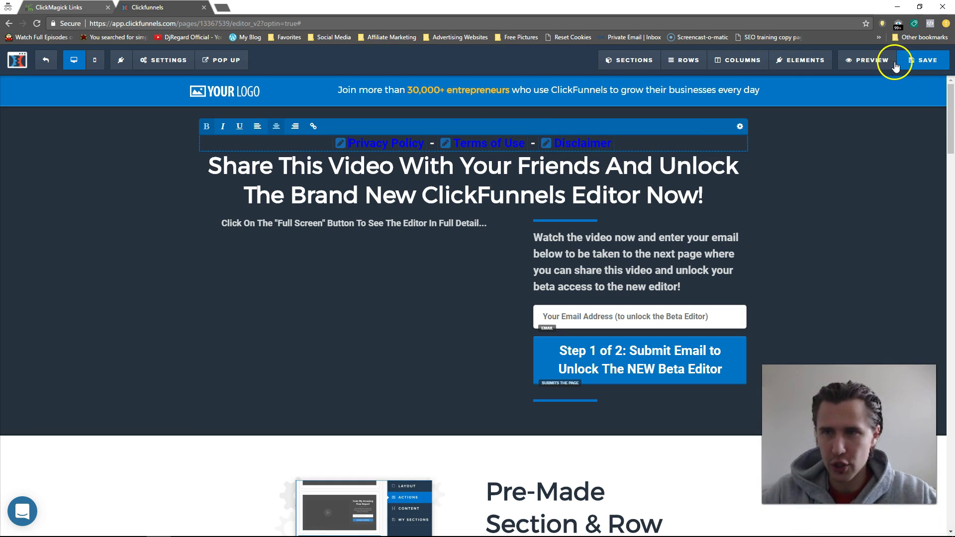
left_click(866, 61)
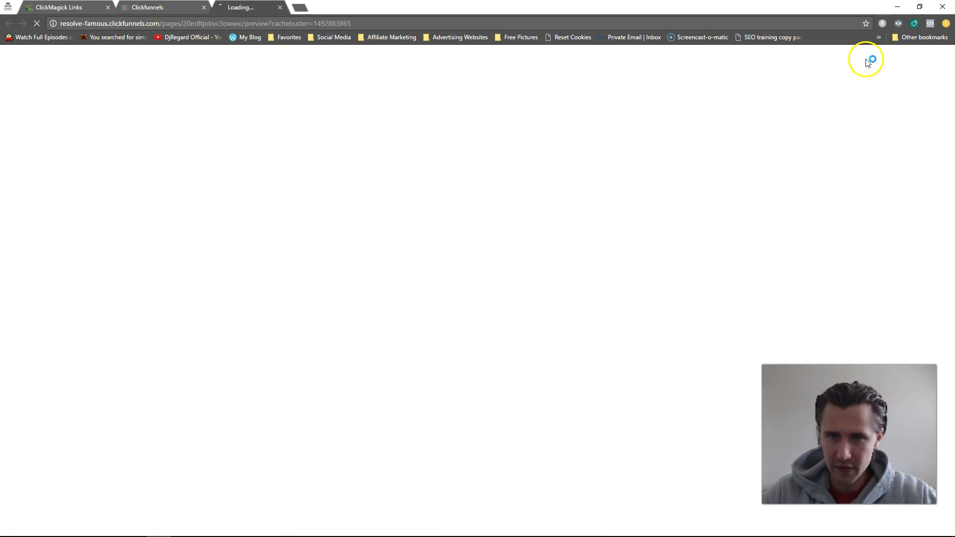
left_click(551, 114)
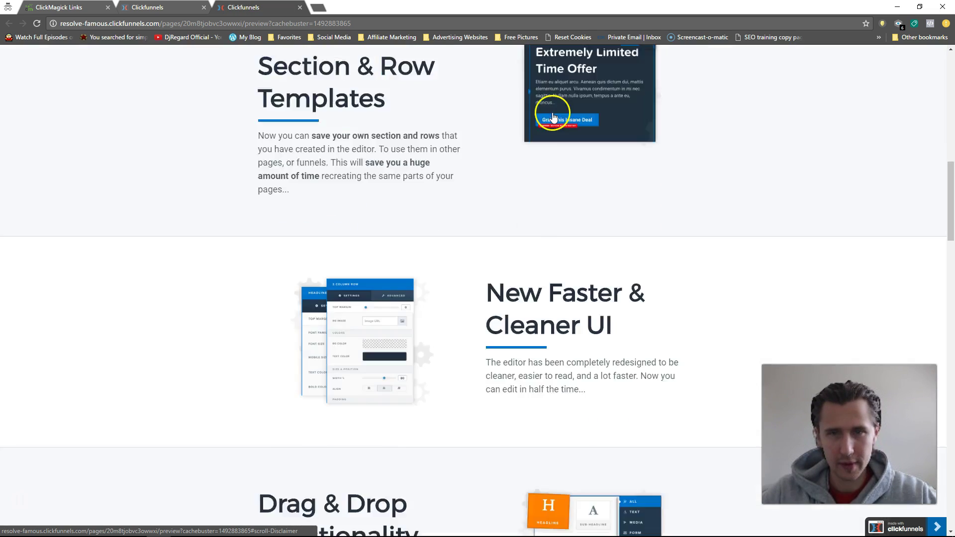
scroll(351, 126, "up", 2)
scroll(351, 126, "up", 7)
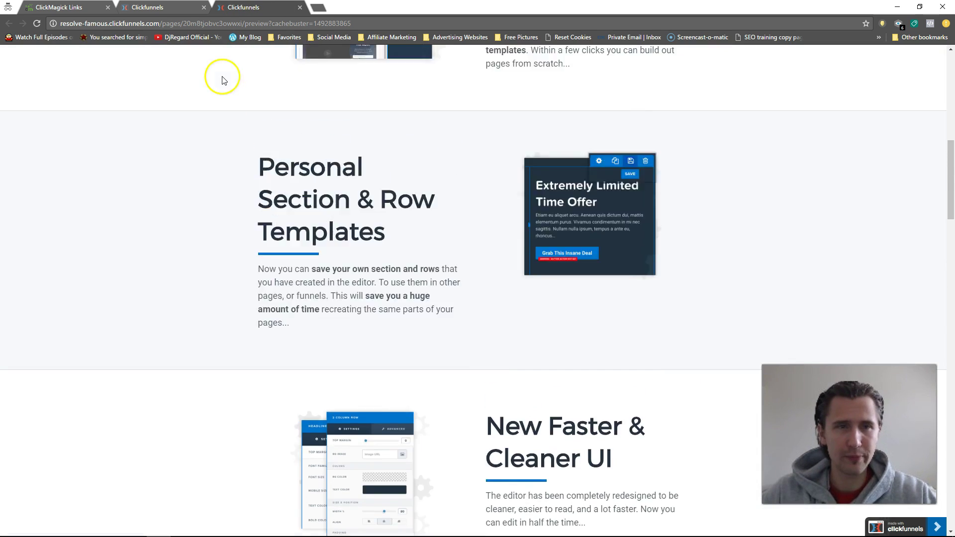
left_click(299, 7)
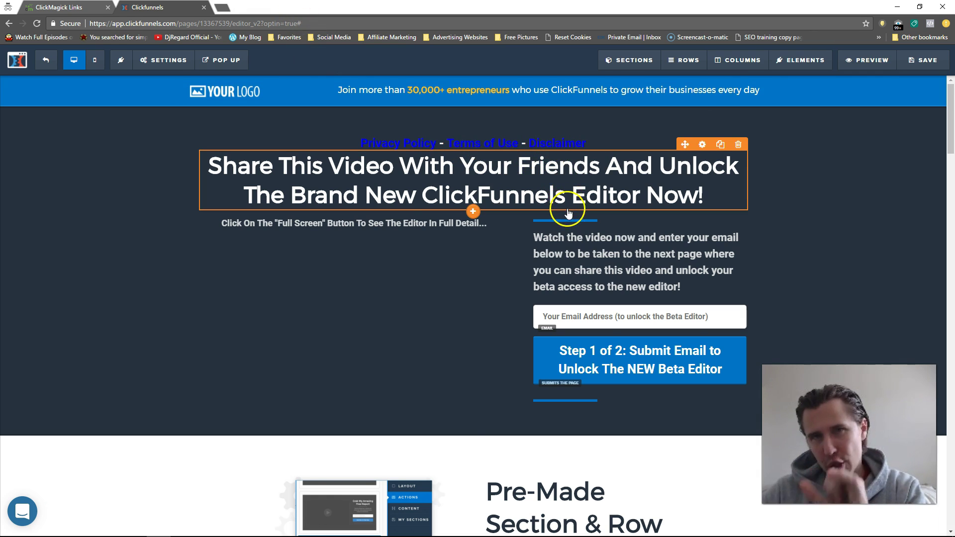
scroll(562, 213, "down", 2)
scroll(547, 237, "up", 2)
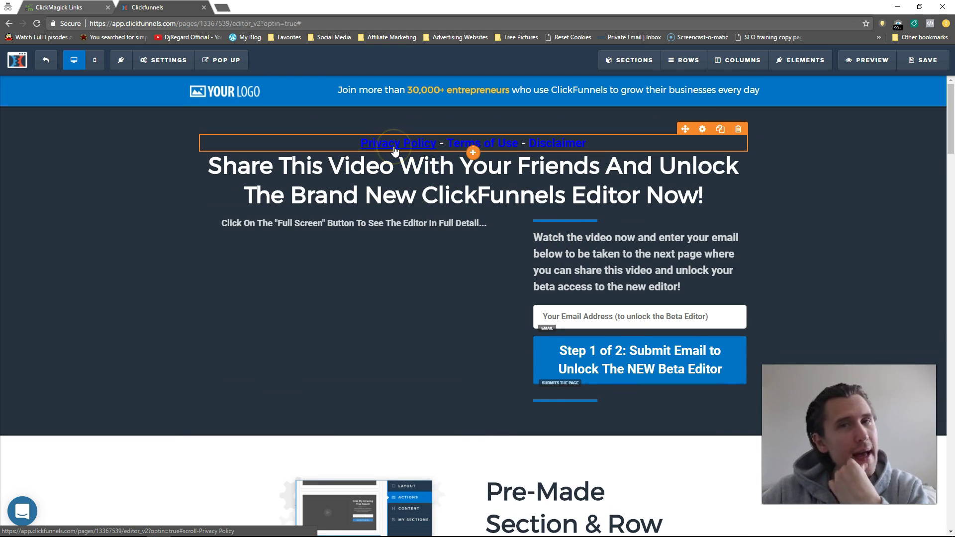
left_click(379, 149)
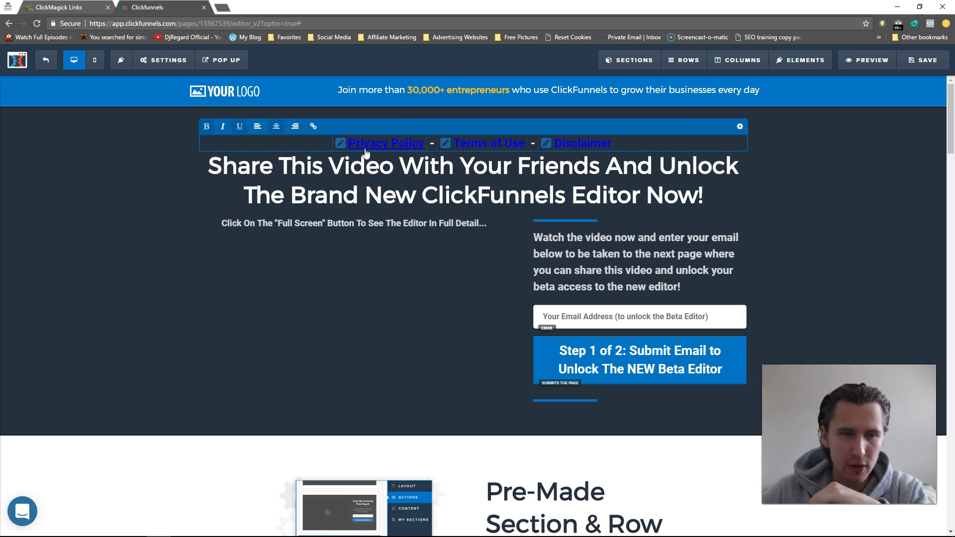
left_click(335, 258)
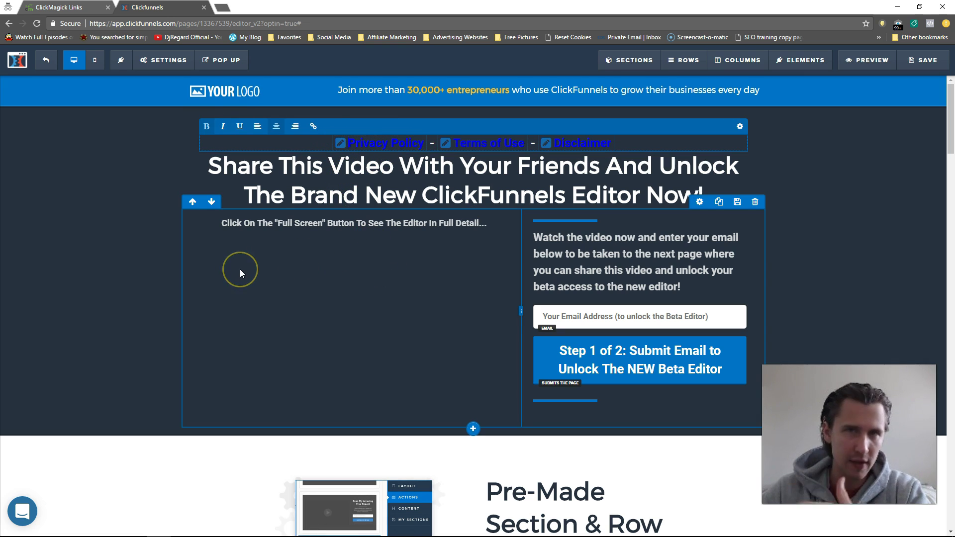